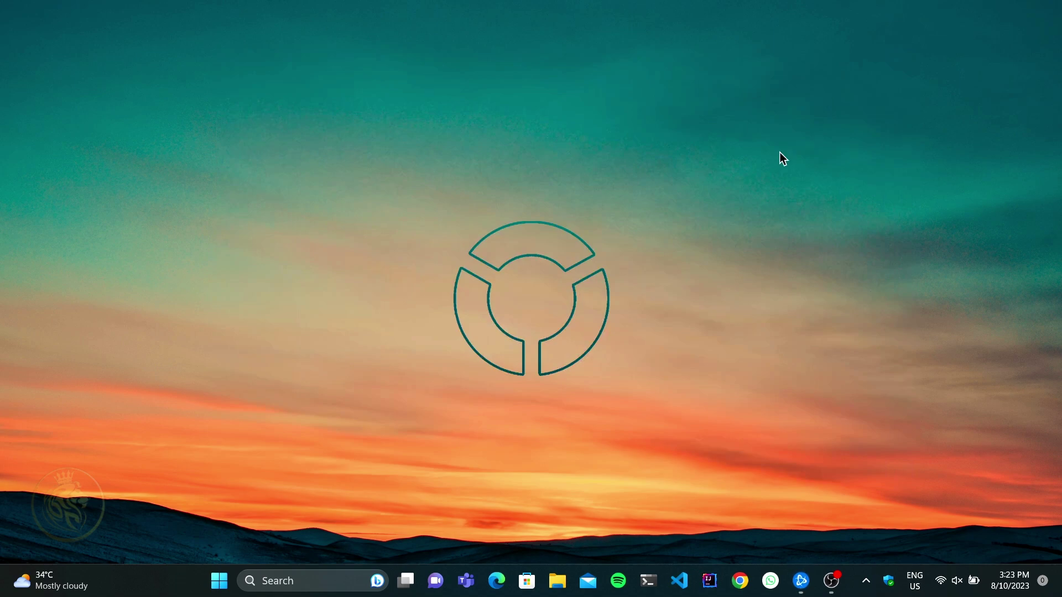
Step: Try to toggle the GeForce Experience in-game overlay over the empty desktop
key(alt+z)
key(alt+z)
key(alt+z)
key(alt+z)
Step: Switch to Battle.net, test the GeForce Experience overlay there, and launch Call of Duty
click(801, 581)
key(alt+z)
key(alt+z)
click(321, 414)
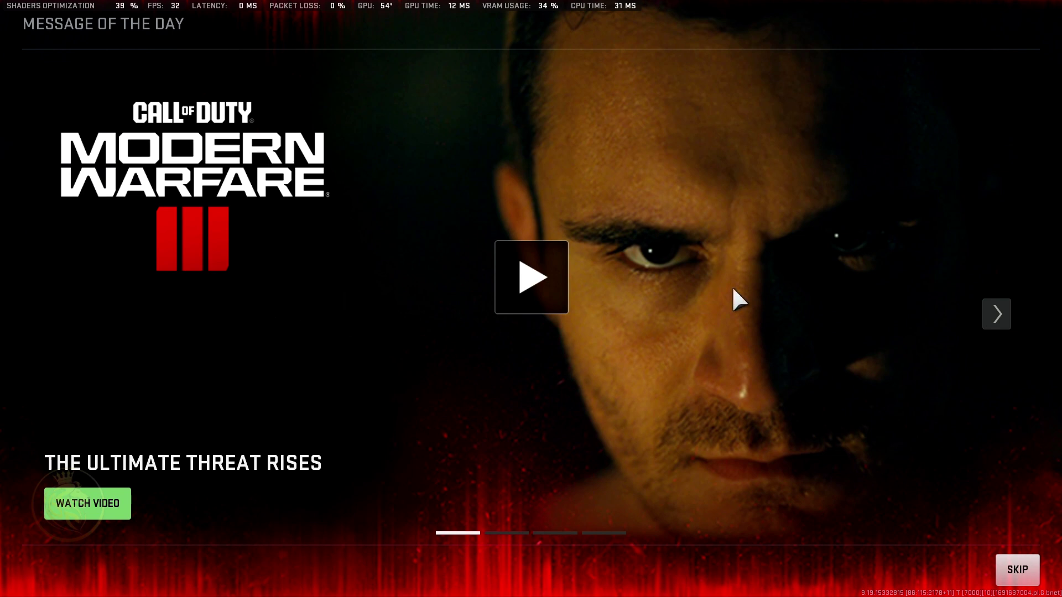
key(super)
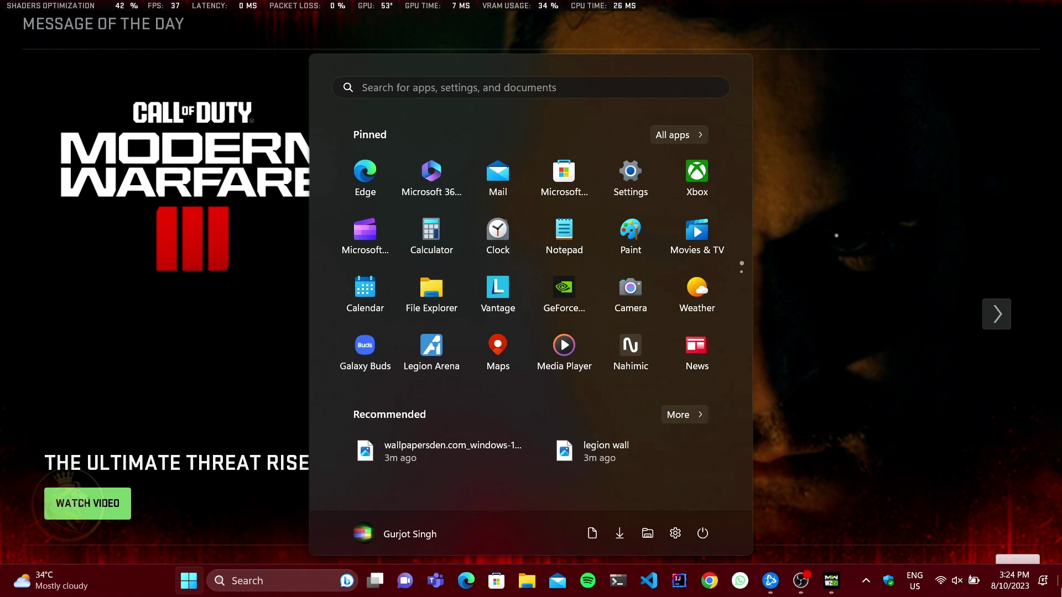
key(Escape)
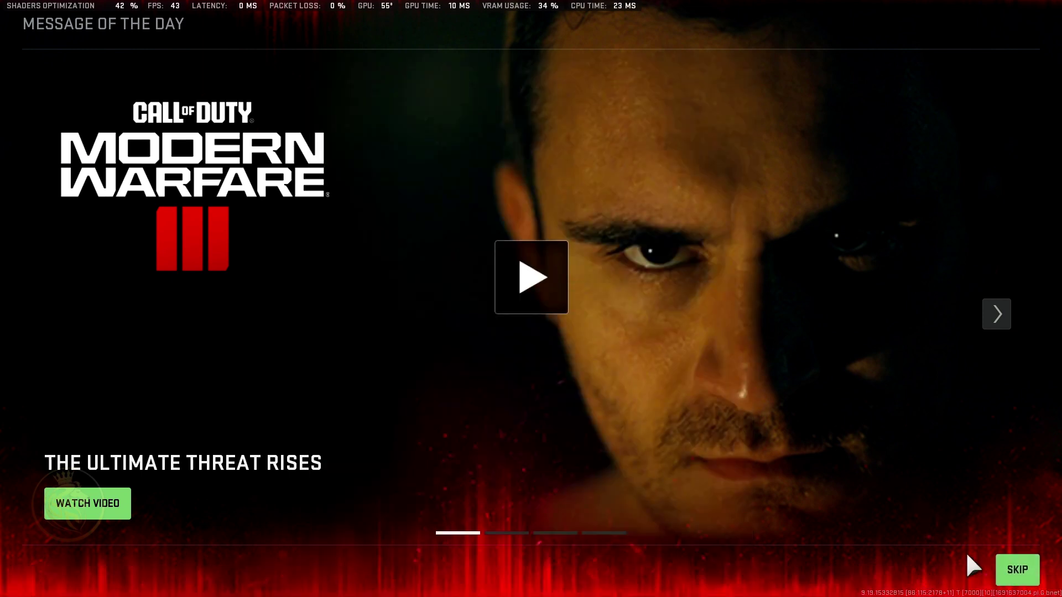
key(super)
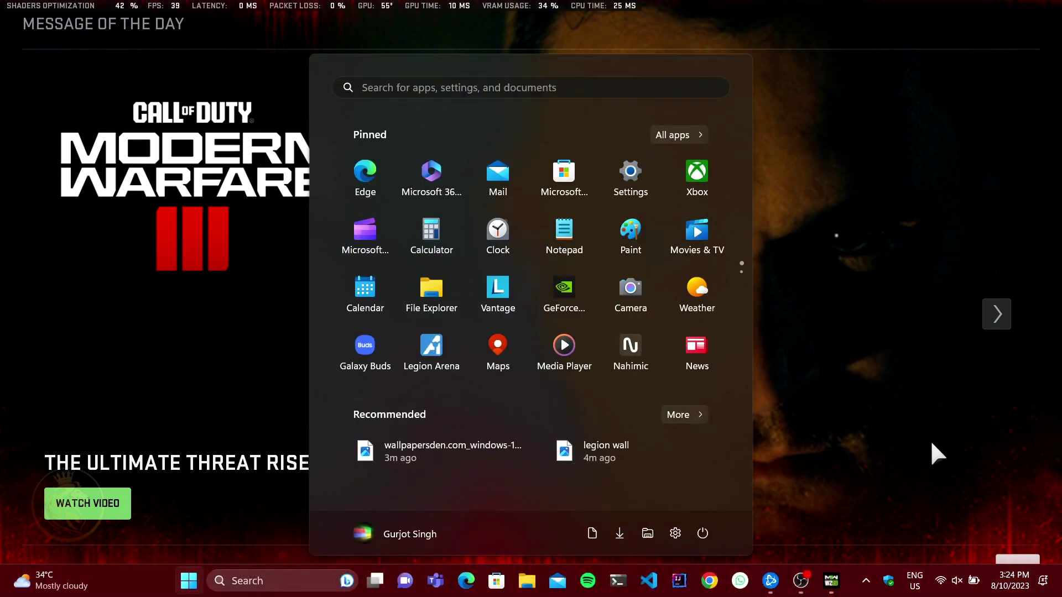
key(Escape)
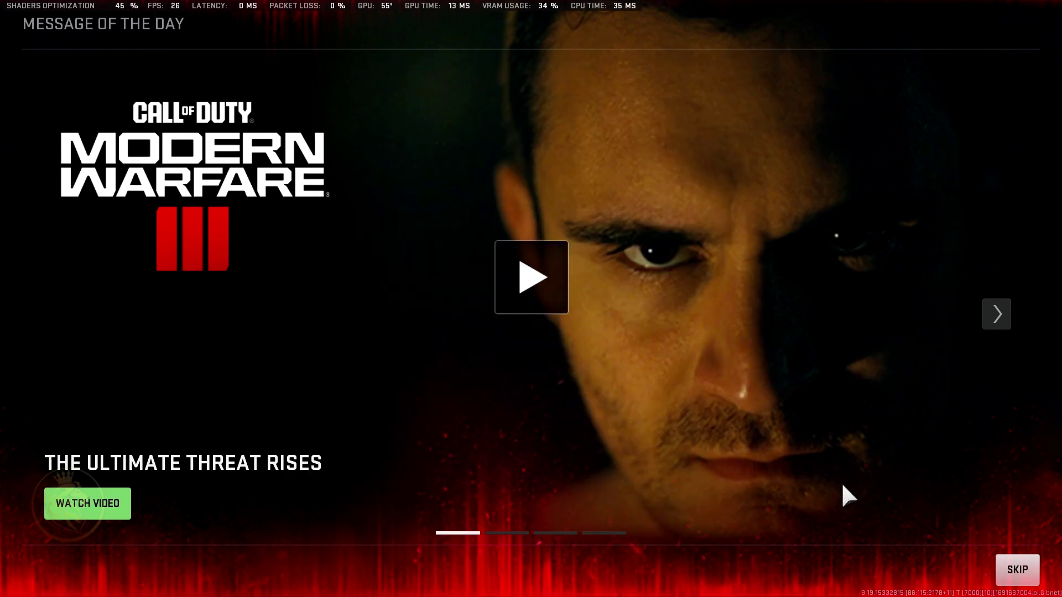
key(super)
mouse_move(831, 580)
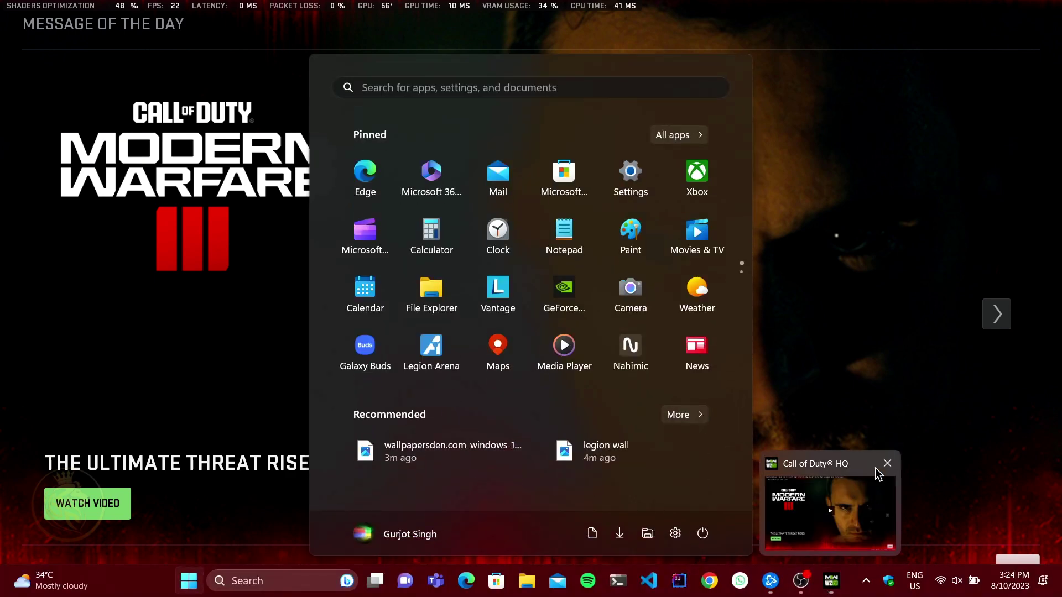
key(Escape)
key(super)
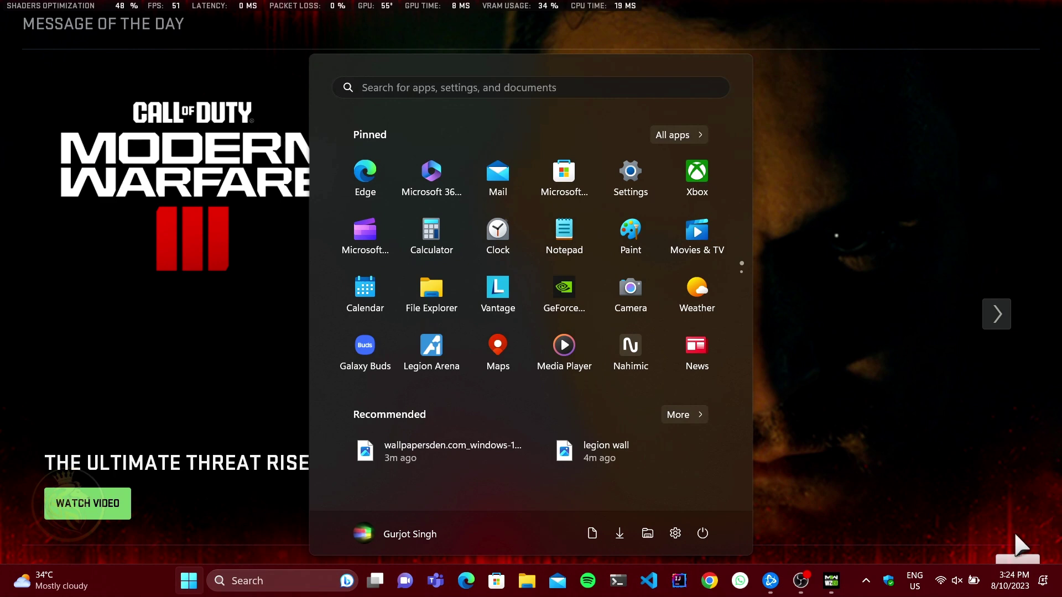
click(832, 298)
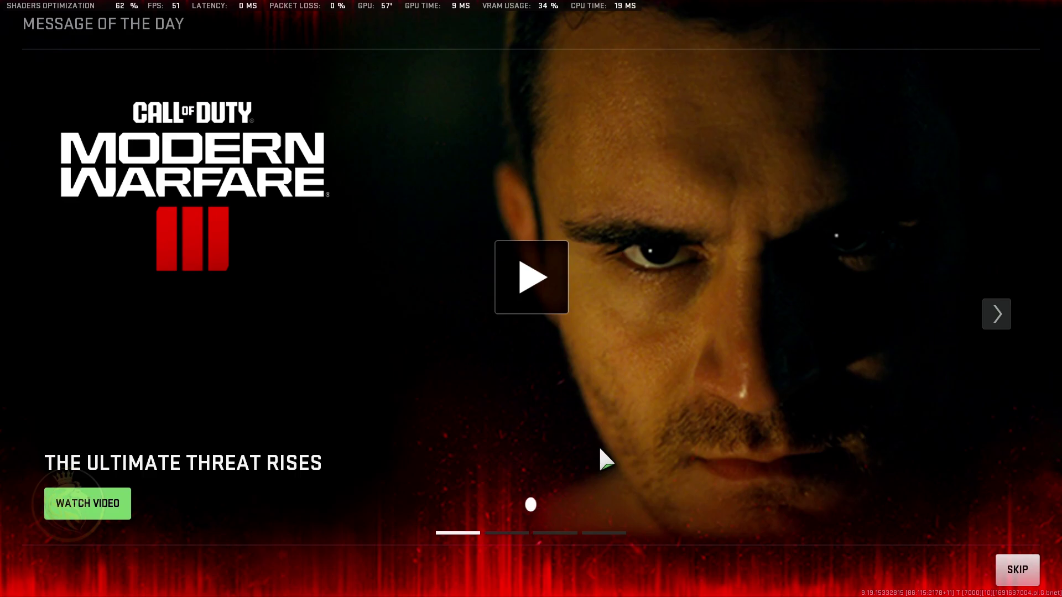
Step: Switch away from the game and close the News window in front of Battle.net
key(alt+Tab)
key(super)
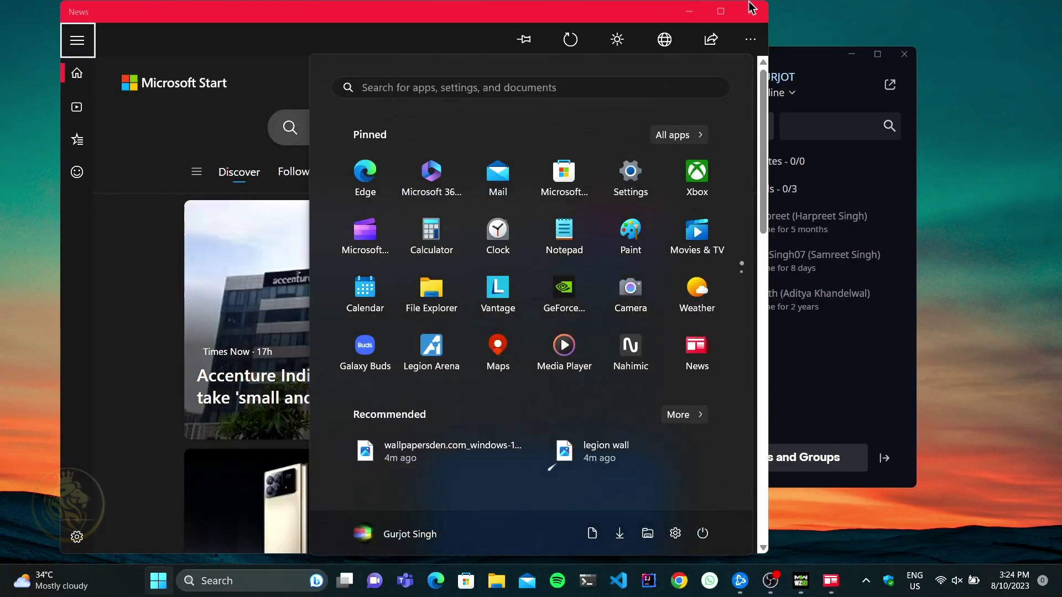
click(757, 13)
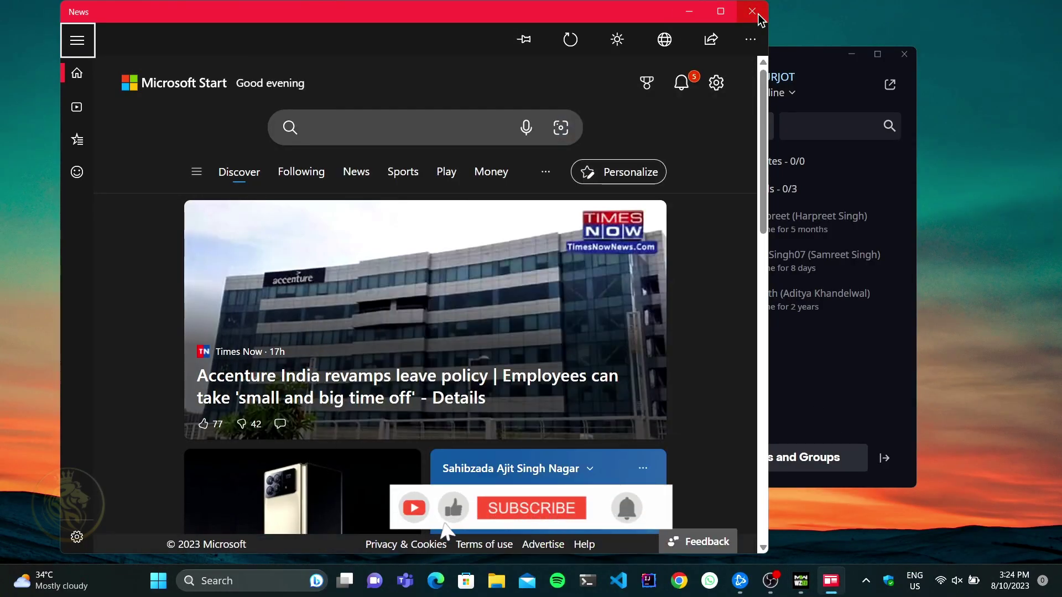
click(756, 12)
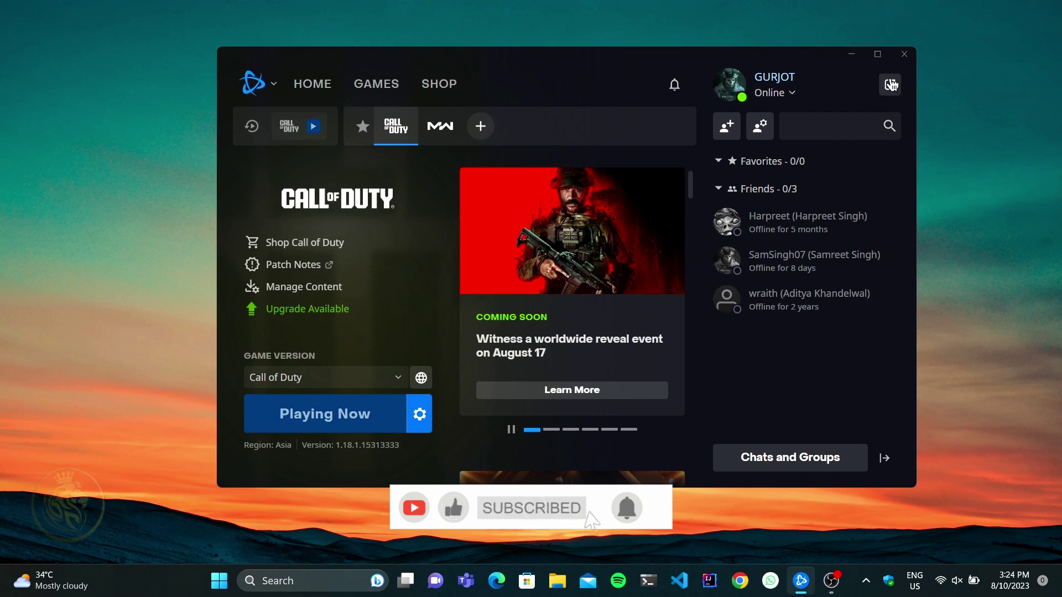
click(866, 581)
click(866, 580)
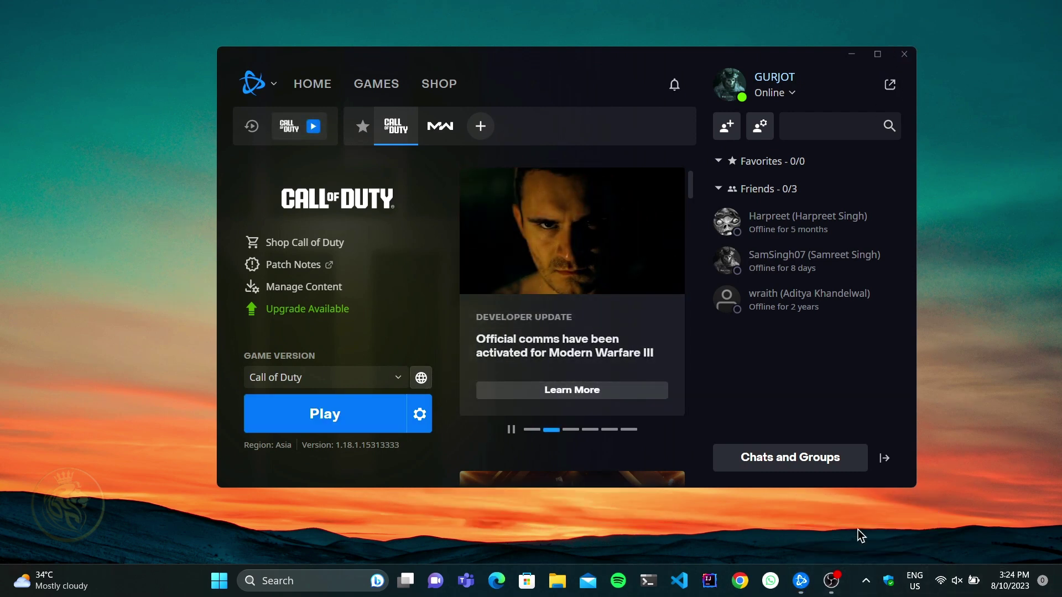
Step: Open and close the GeForce Experience overlay repeatedly over the Battle.net window
key(alt+z)
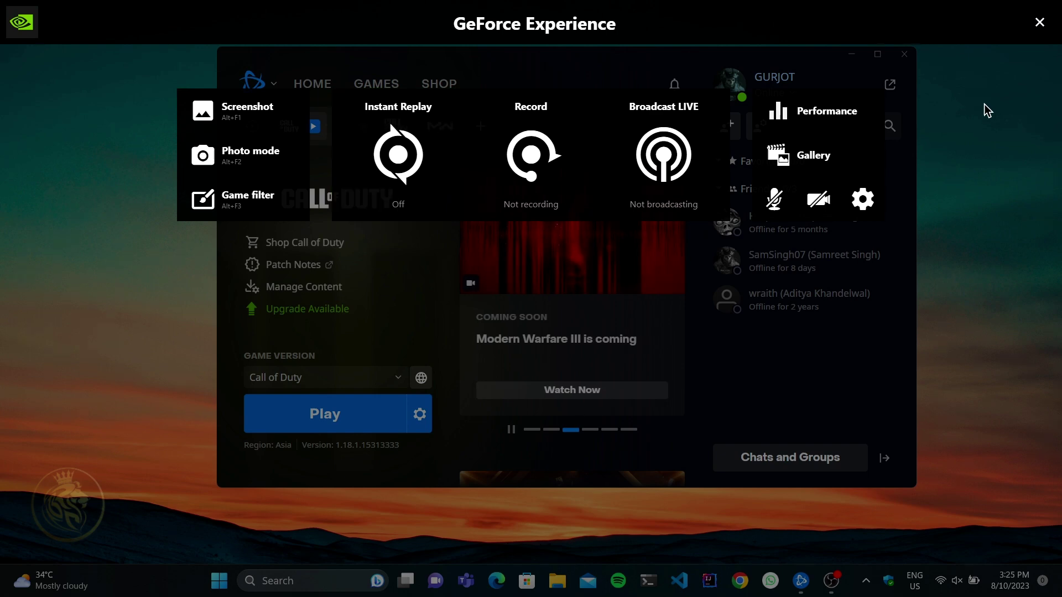
key(alt+z)
key(alt+z)
key(alt+z)
key(alt+z)
key(alt+z)
key(alt+z)
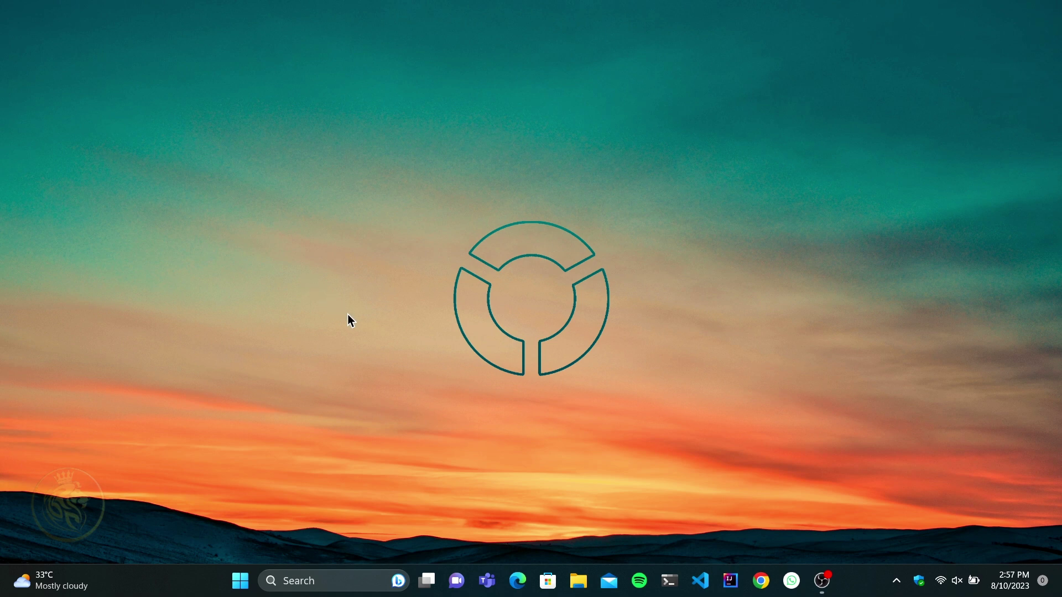
Step: Open Windows Settings and view the Advanced display page of the Display settings
click(244, 586)
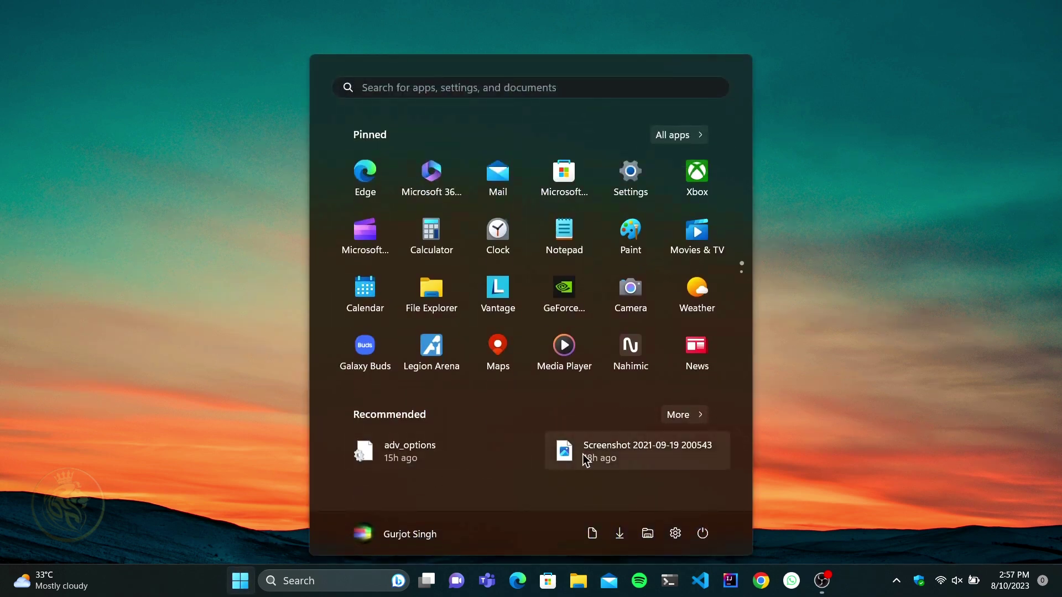
click(675, 540)
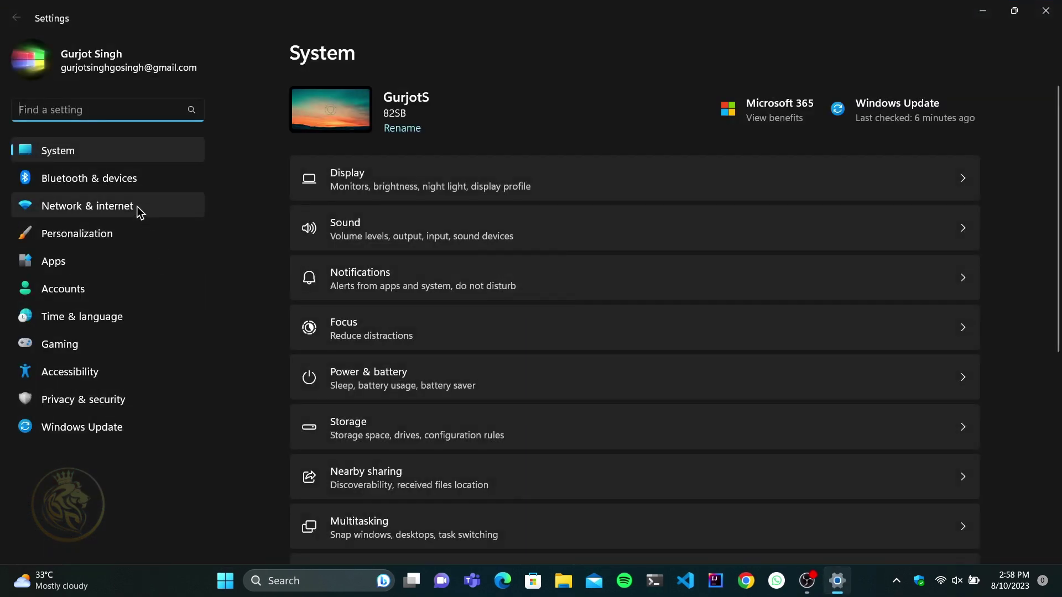
click(487, 187)
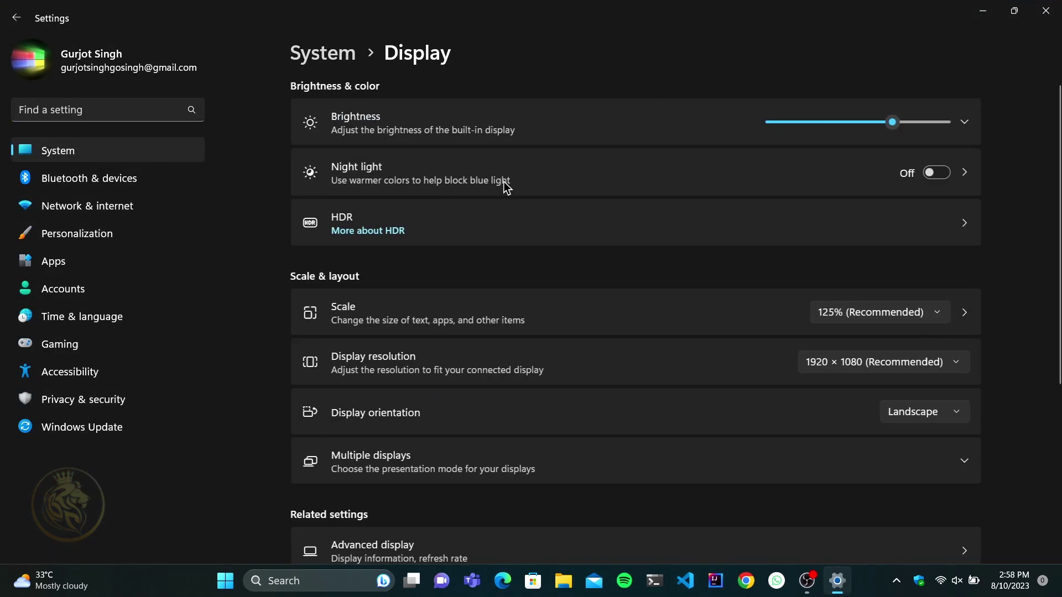
scroll(626, 335, down, 3)
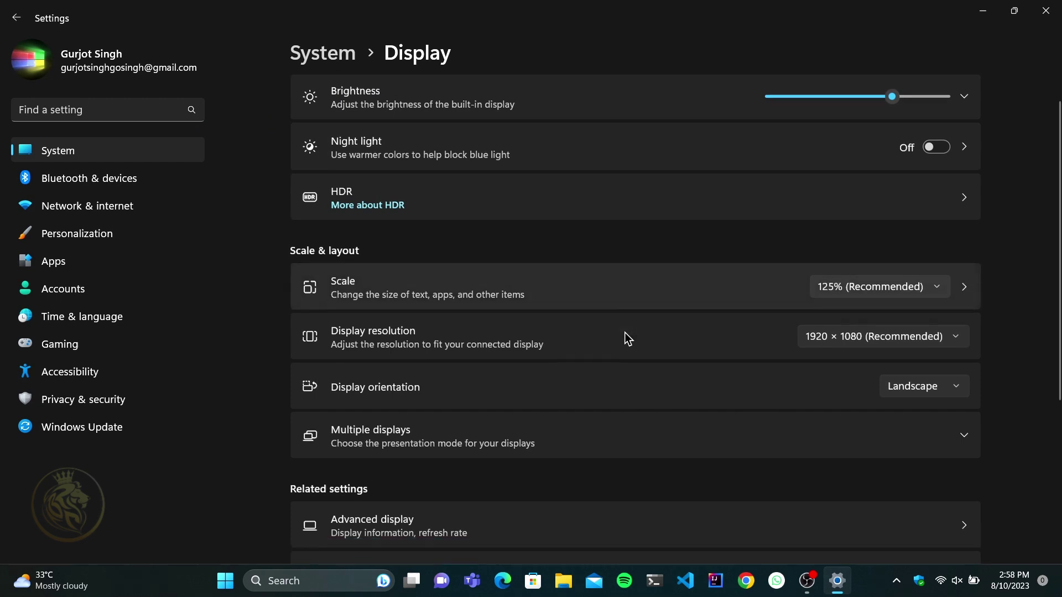
scroll(608, 331, down, 2)
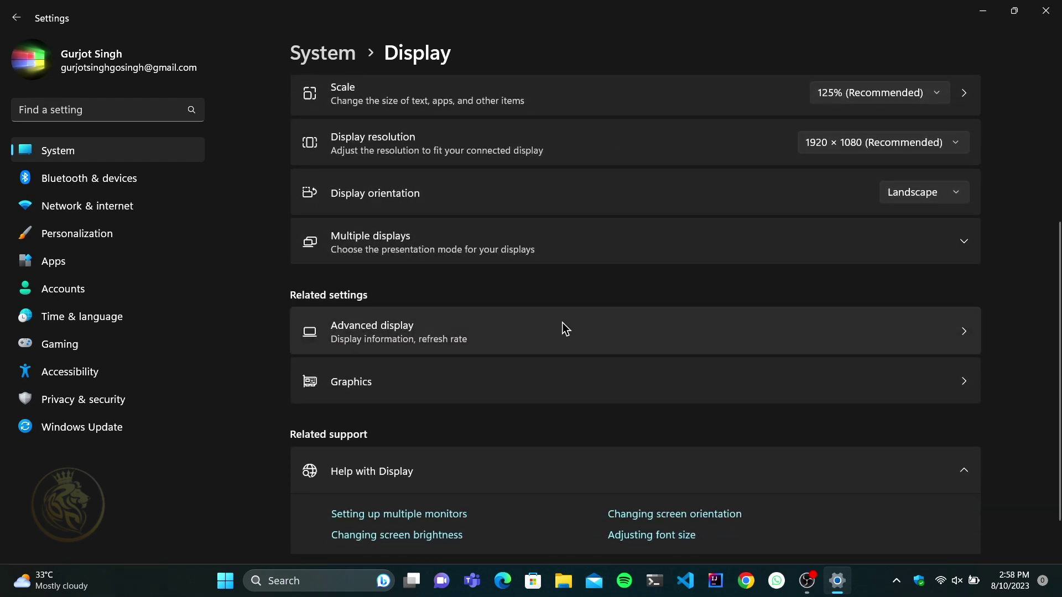
click(562, 323)
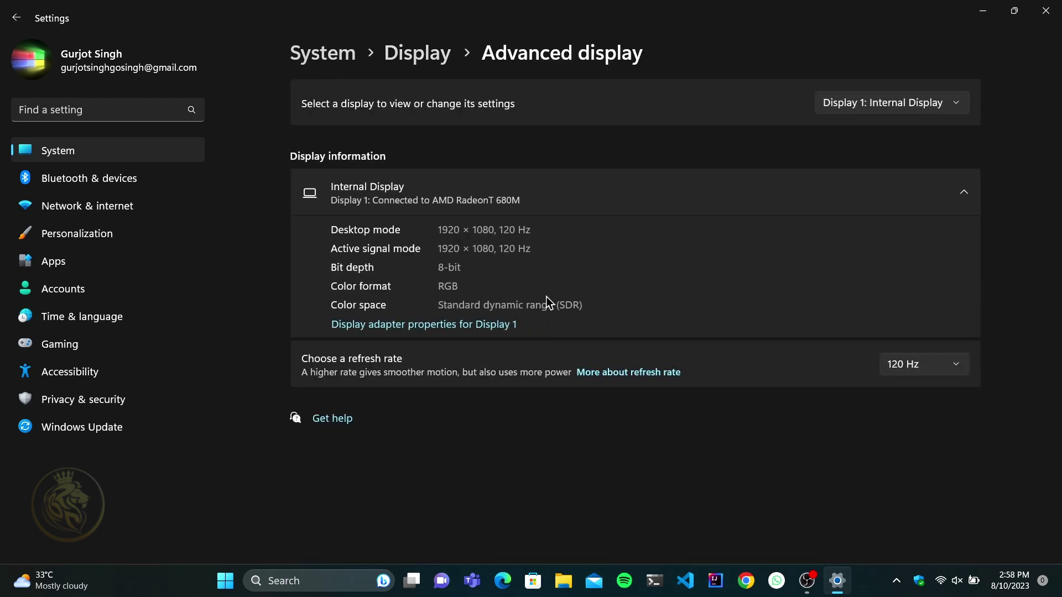
Step: Return to the Display settings and open the default graphics settings from the Graphics page
click(421, 52)
click(470, 466)
scroll(459, 443, down, 5)
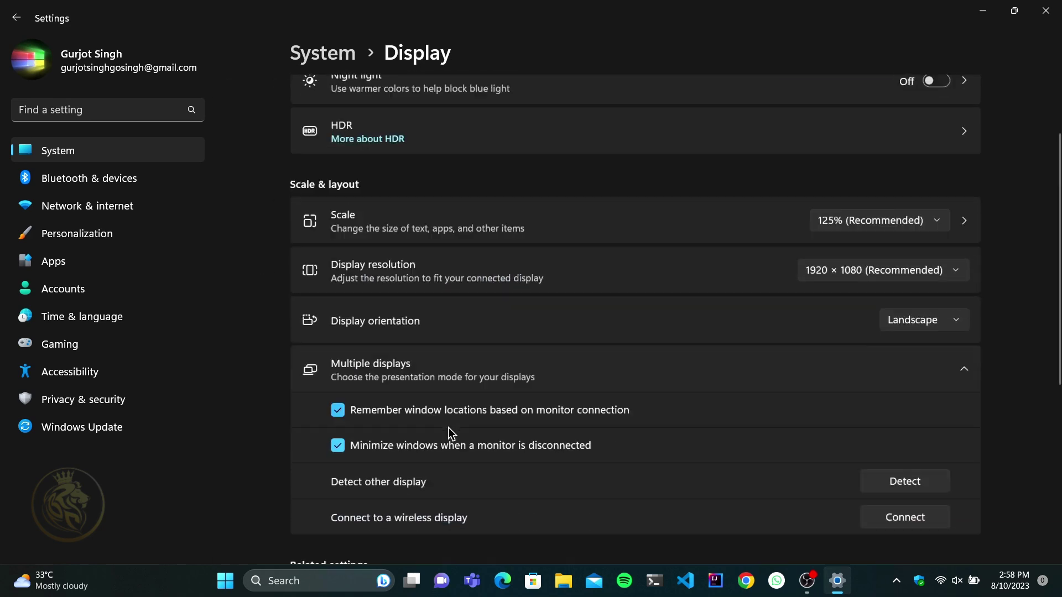
click(400, 529)
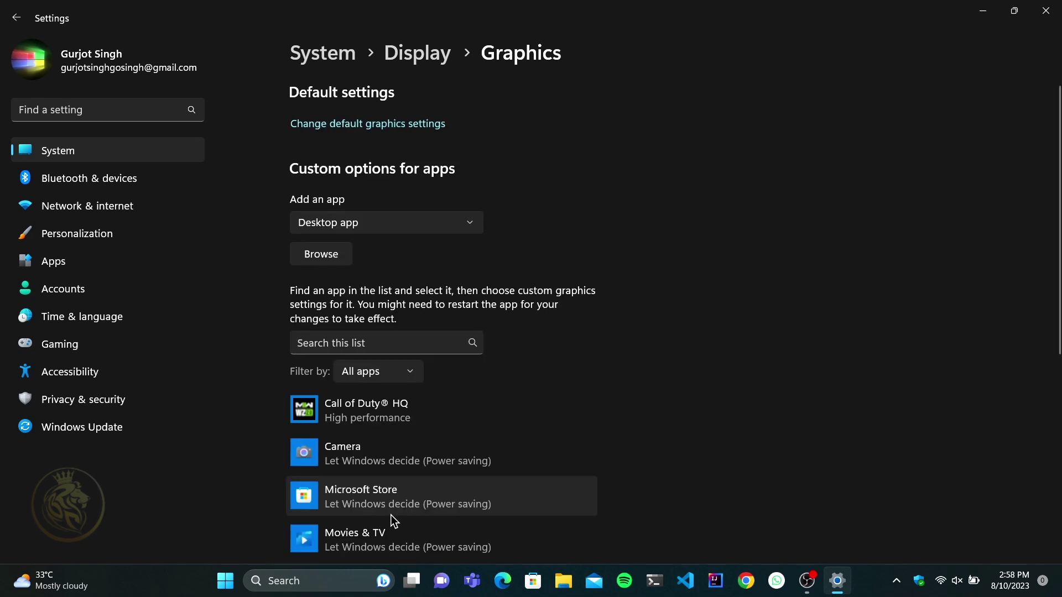
click(352, 124)
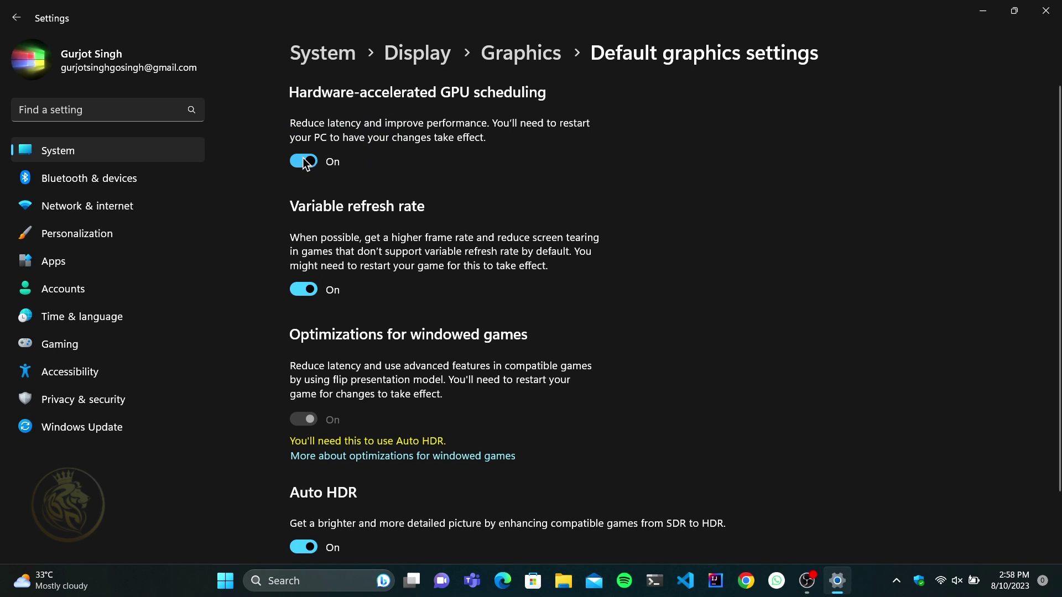
Step: Toggle hardware-accelerated GPU scheduling off and on again, and return to the Graphics page
click(302, 161)
click(296, 161)
click(533, 41)
scroll(614, 127, down, 5)
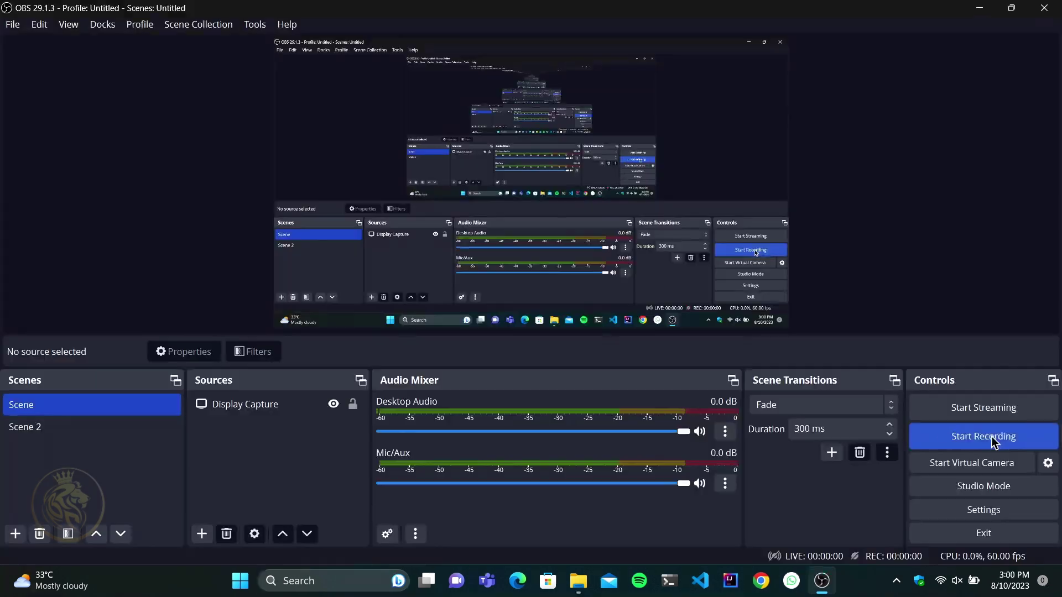
Step: Start a screen recording in OBS and minimize its window to reveal File Explorer
click(972, 437)
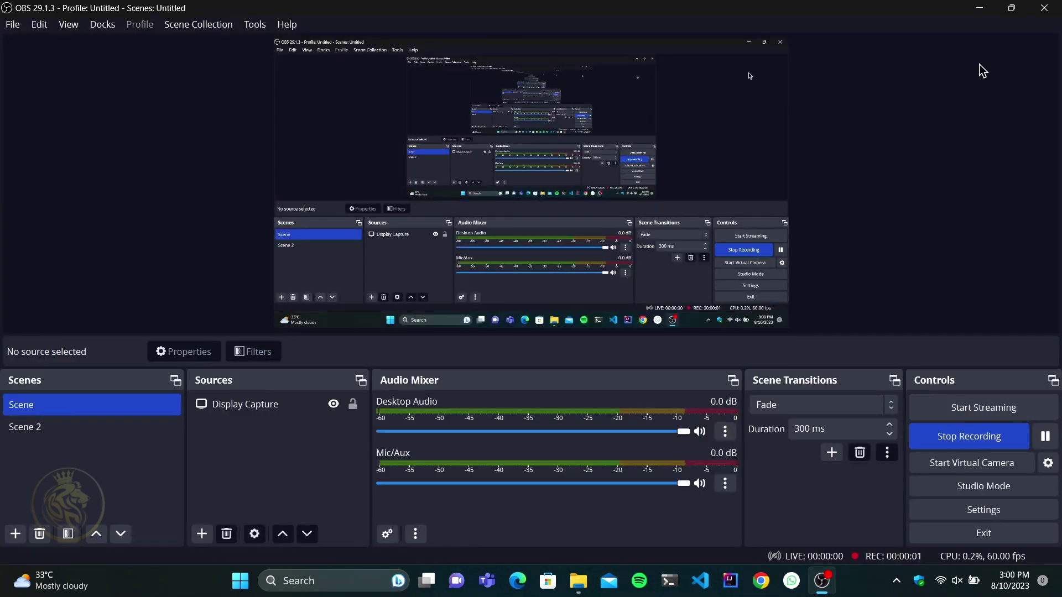
click(979, 10)
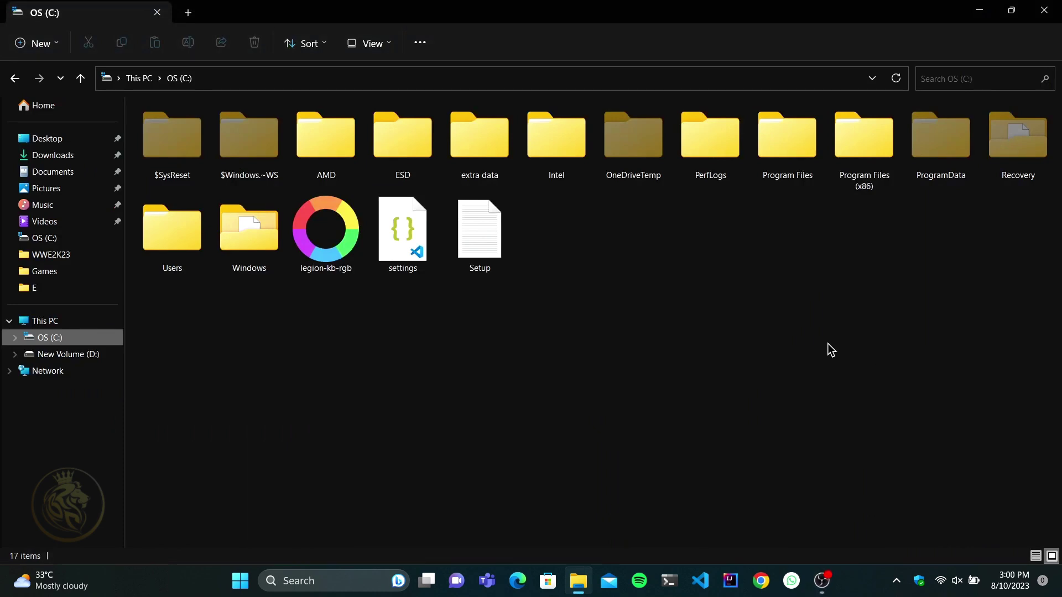
Step: Open Program Files on the C: drive, select the NVIDIA Corporation folder and enlarge the folder icons
drag(785, 124, 841, 349)
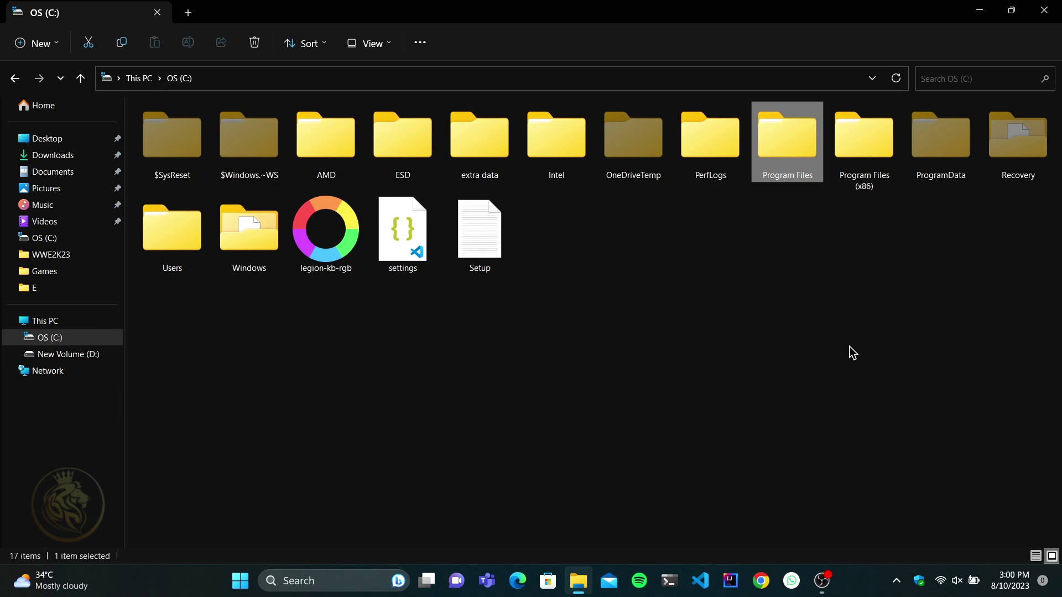
double_click(793, 134)
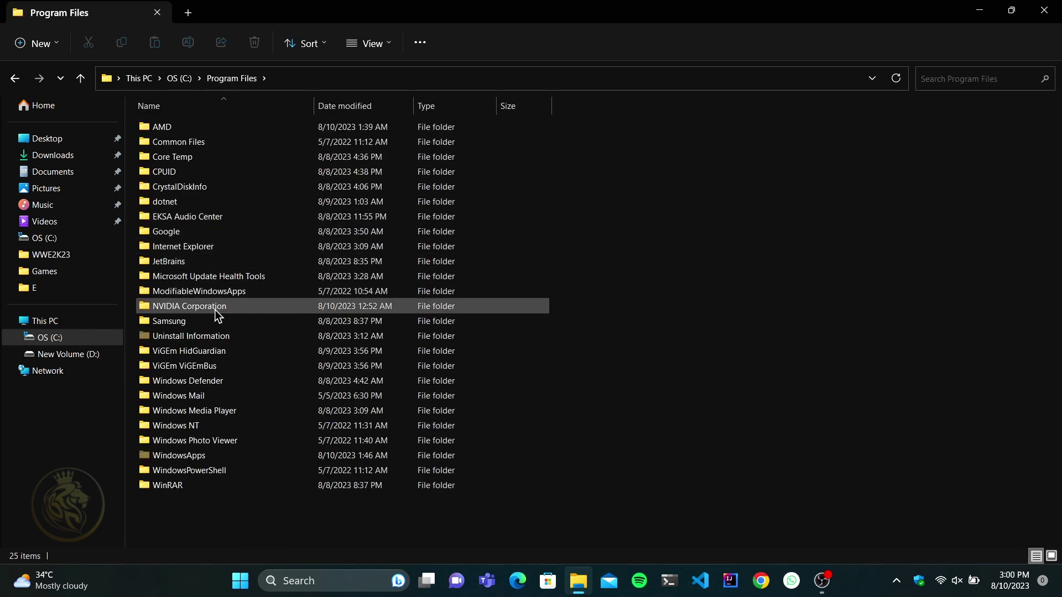
click(241, 306)
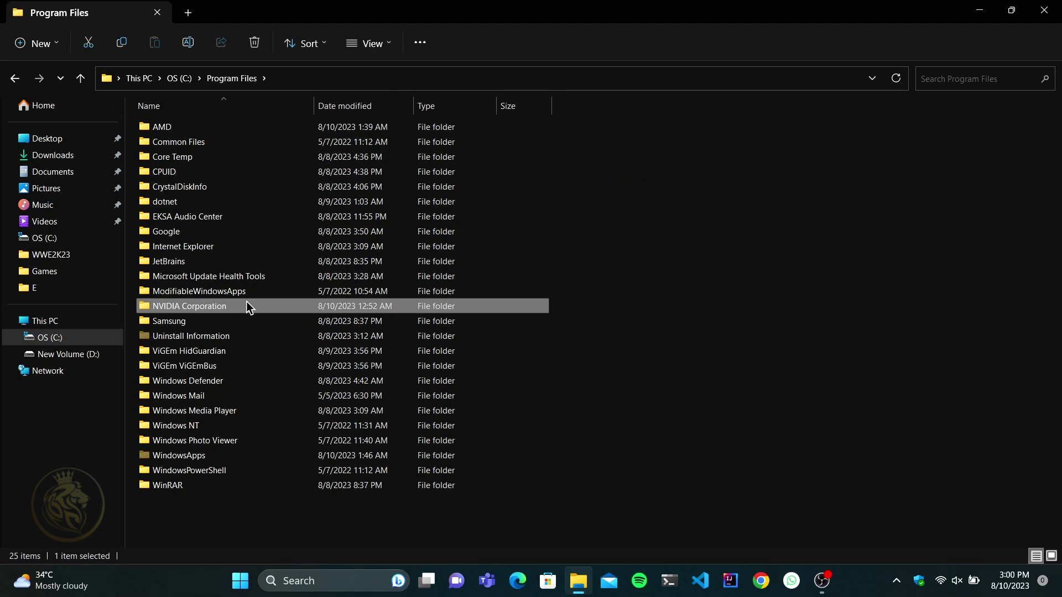
scroll(246, 306, up, 3)
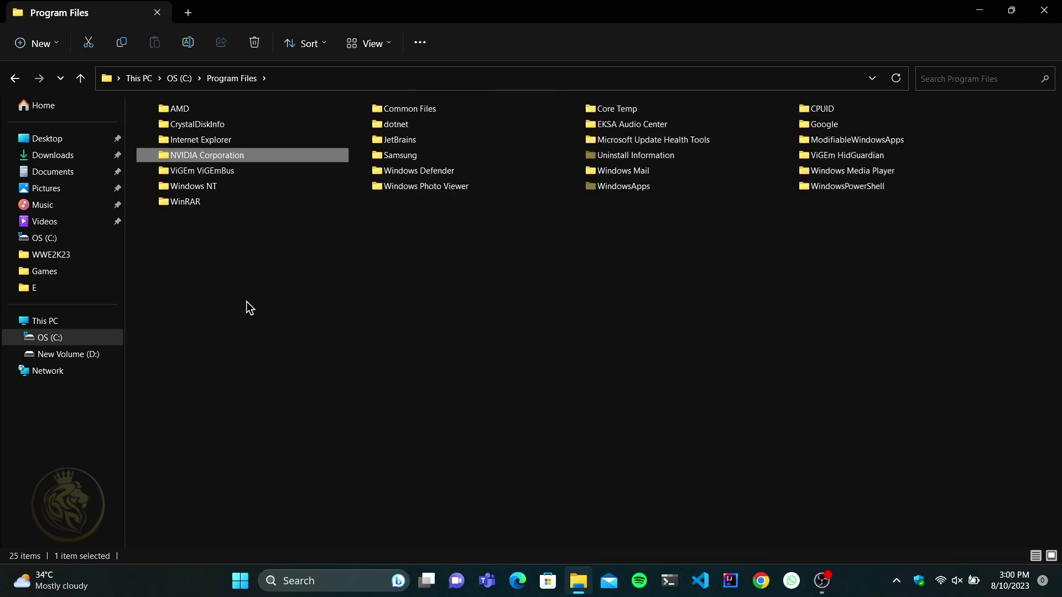
scroll(247, 301, up, 2)
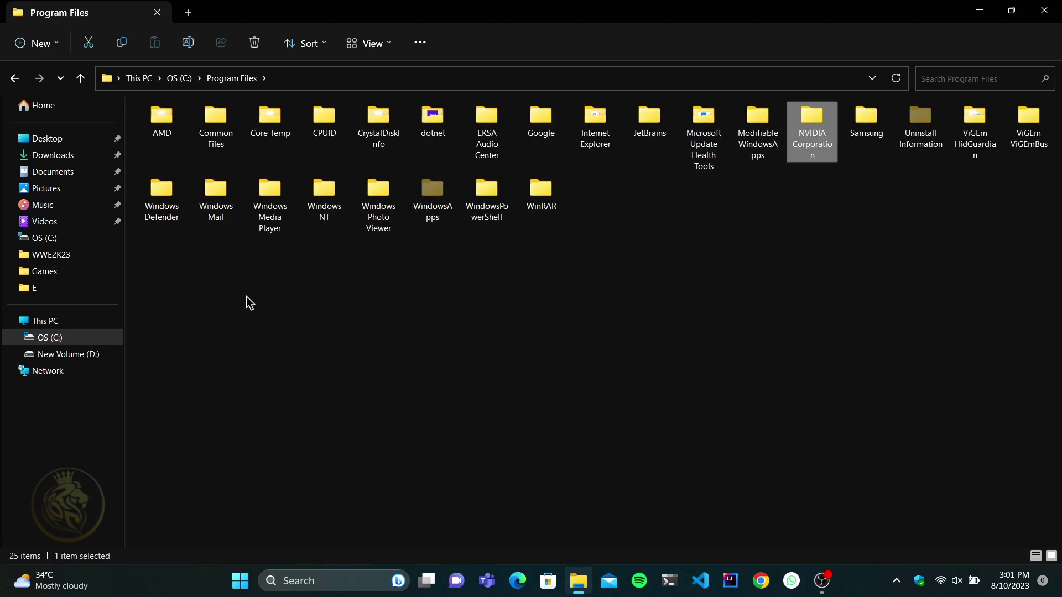
scroll(243, 292, up, 1)
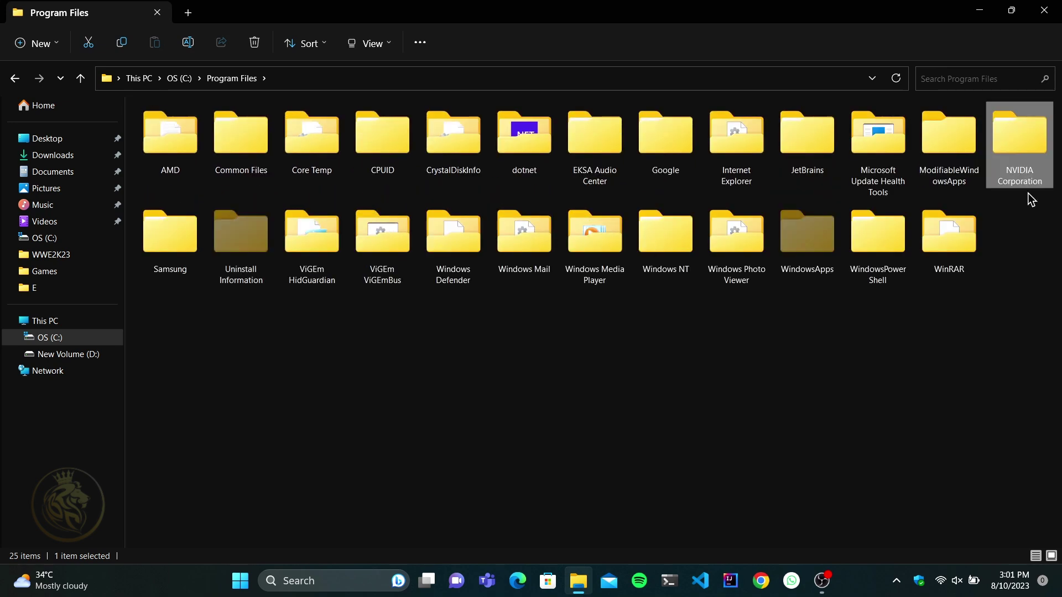
Step: Open the NVIDIA GeForce Experience folder inside the NVIDIA Corporation folder
double_click(1020, 158)
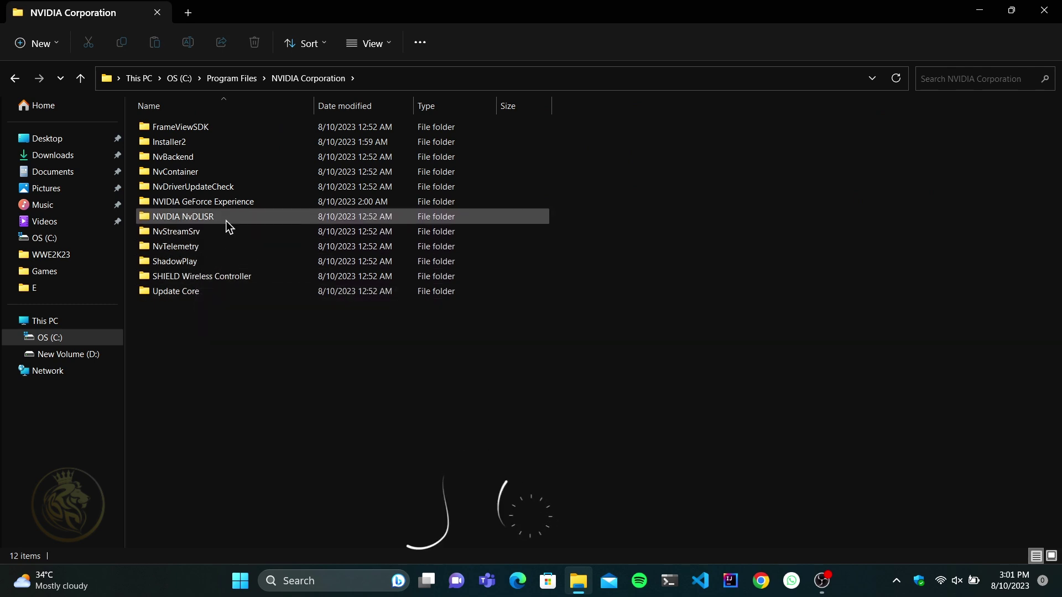
click(271, 198)
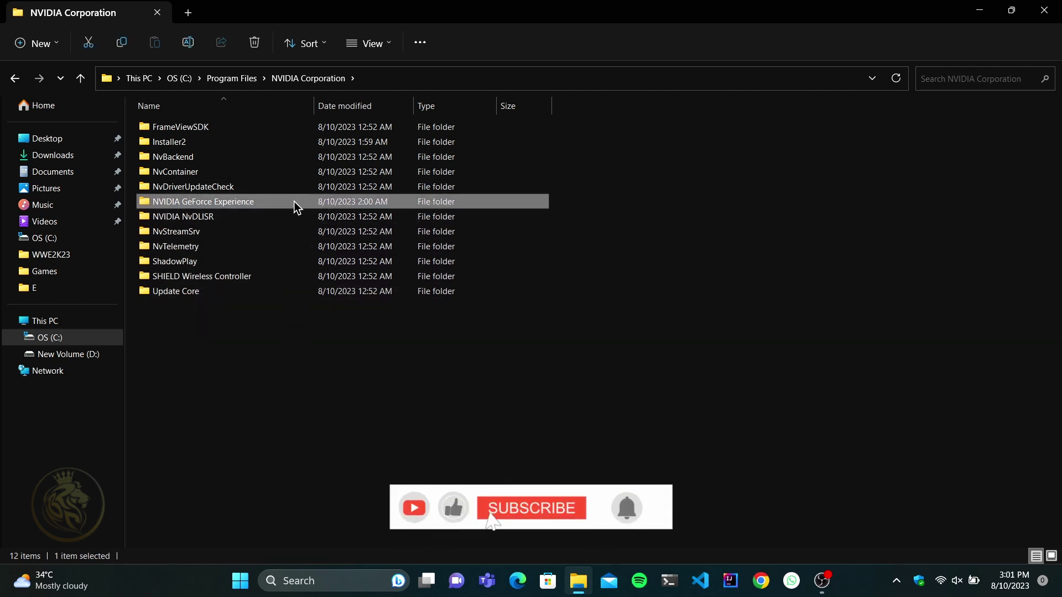
double_click(294, 201)
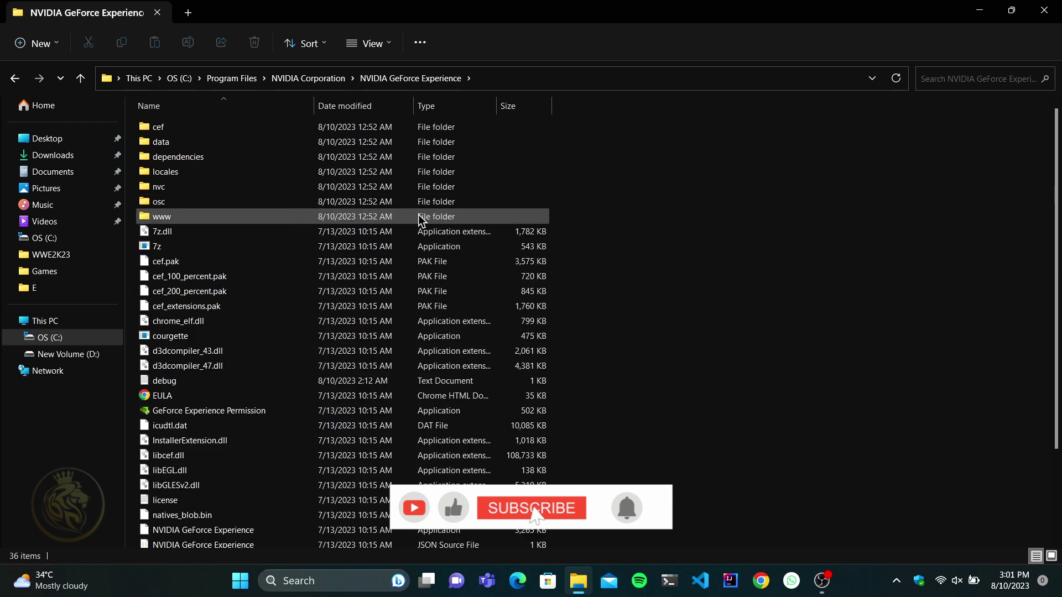
Step: Display the NVIDIA GeForce Experience folder with larger icons and open the properties of the NVIDIA Share application
click(387, 40)
click(414, 100)
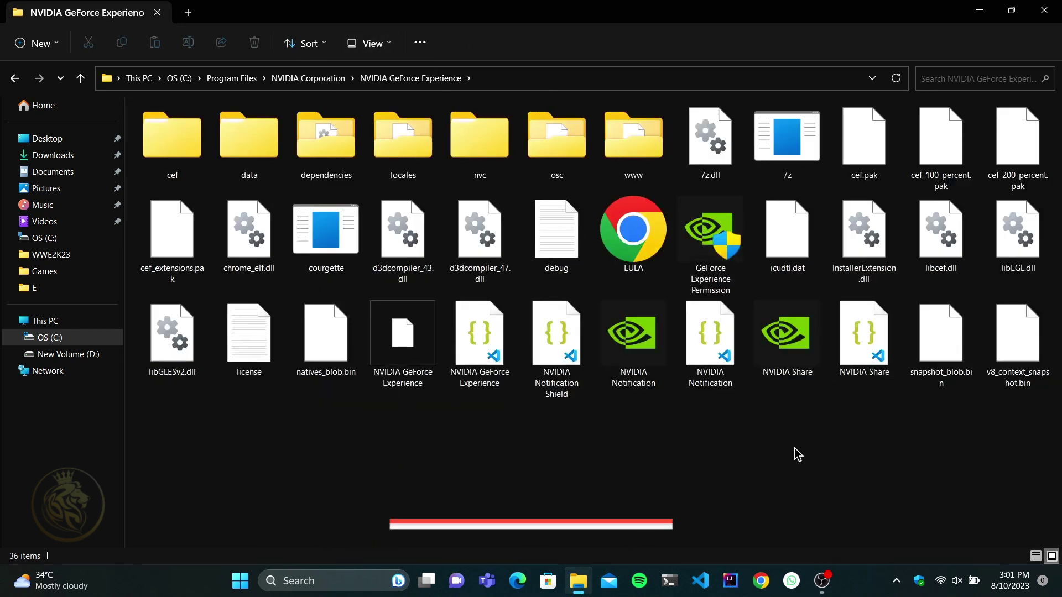
click(782, 343)
click(770, 391)
click(782, 350)
right_click(783, 350)
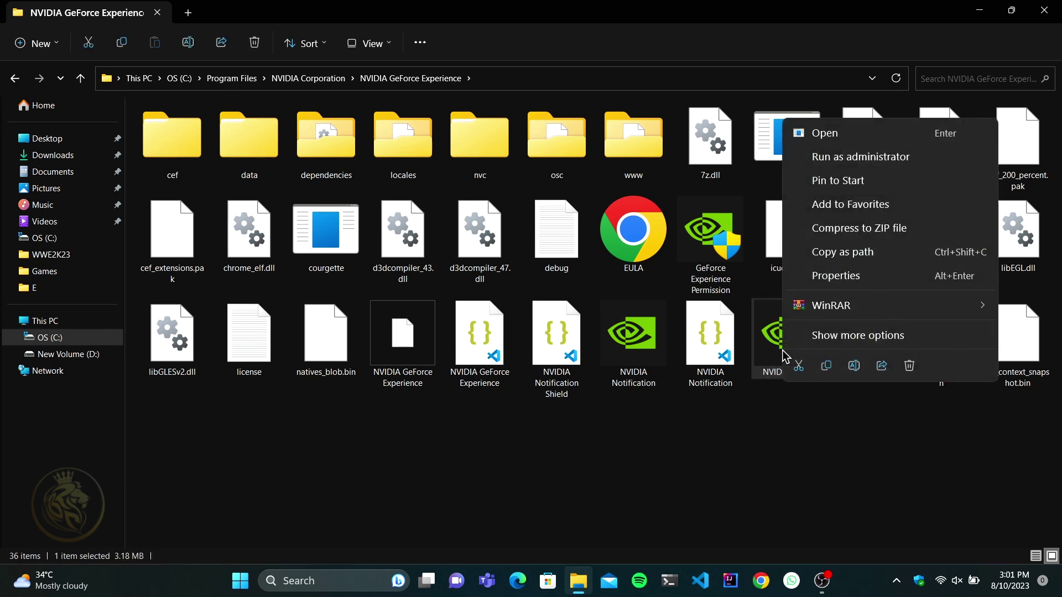
click(863, 275)
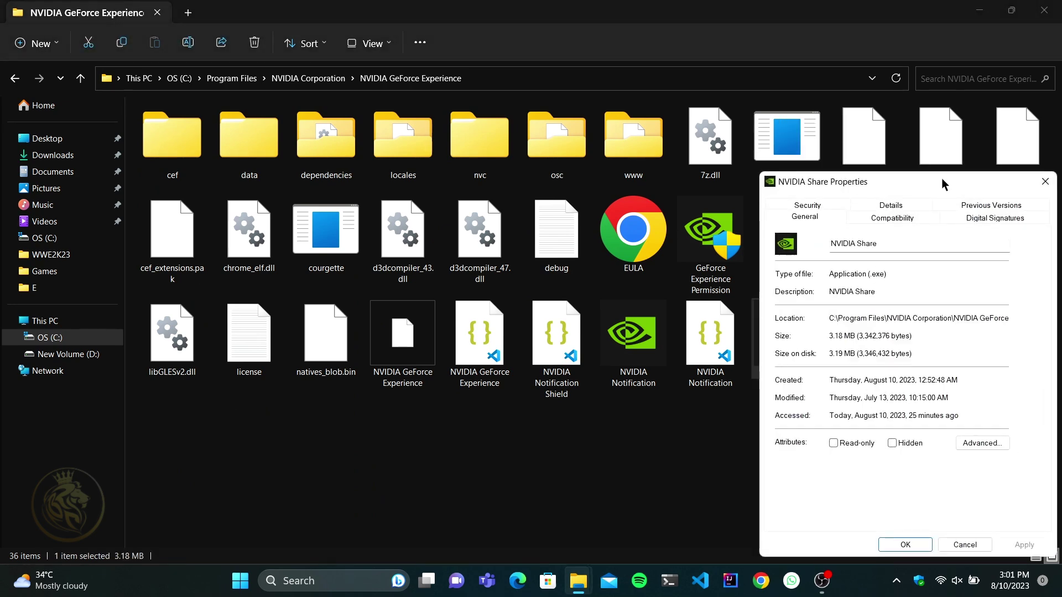
drag(918, 179, 584, 148)
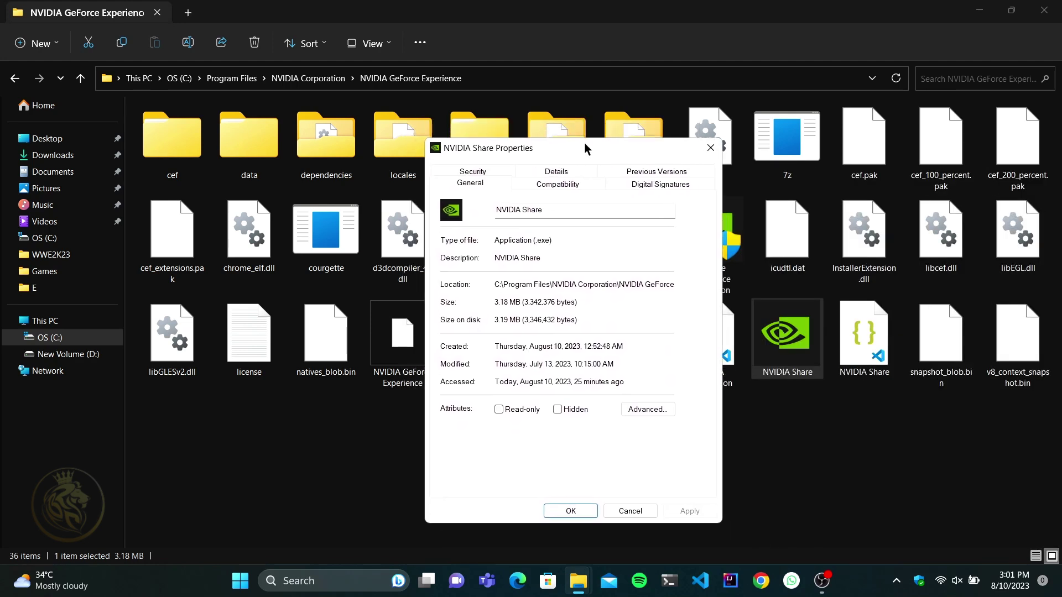
Step: Set NVIDIA Share to run as an administrator in its compatibility settings and apply the change
click(560, 188)
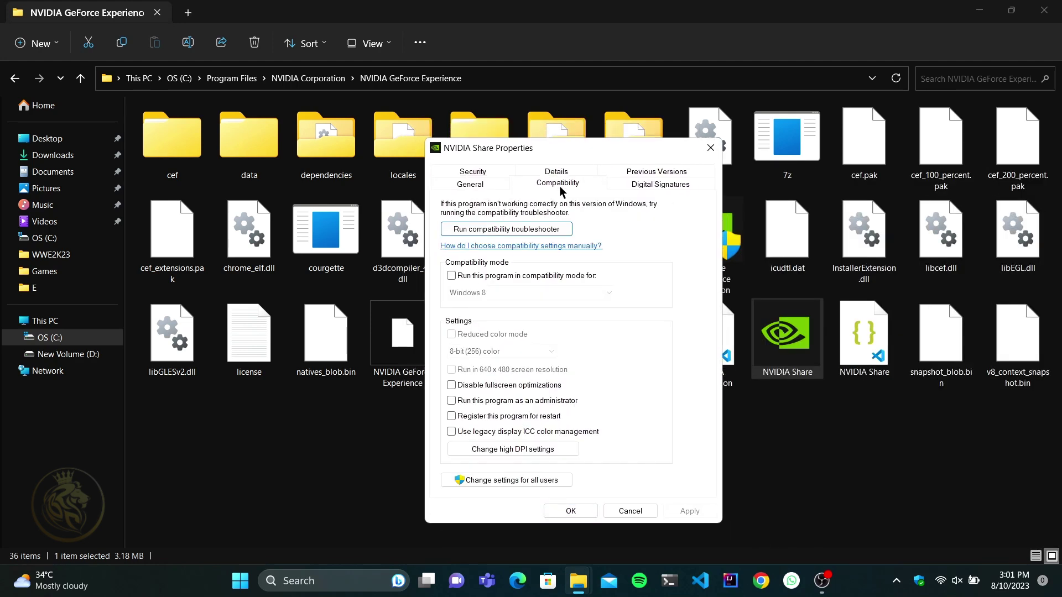
click(451, 400)
click(683, 518)
click(578, 514)
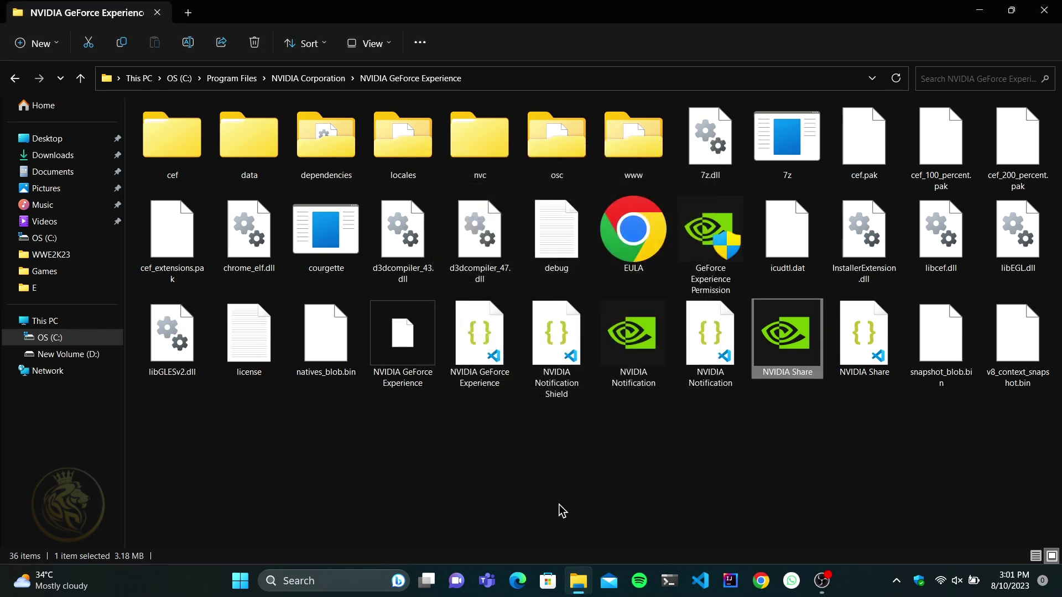
click(562, 510)
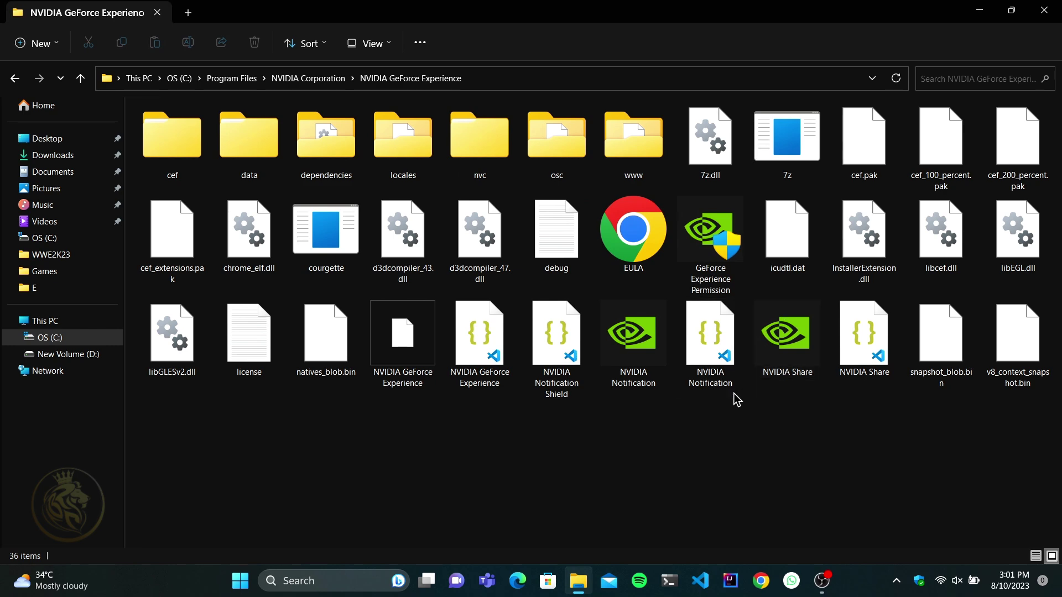
Step: Show the desktop, select Restart in the Shut Down Windows dialog, and cancel the dialog
key(super+d)
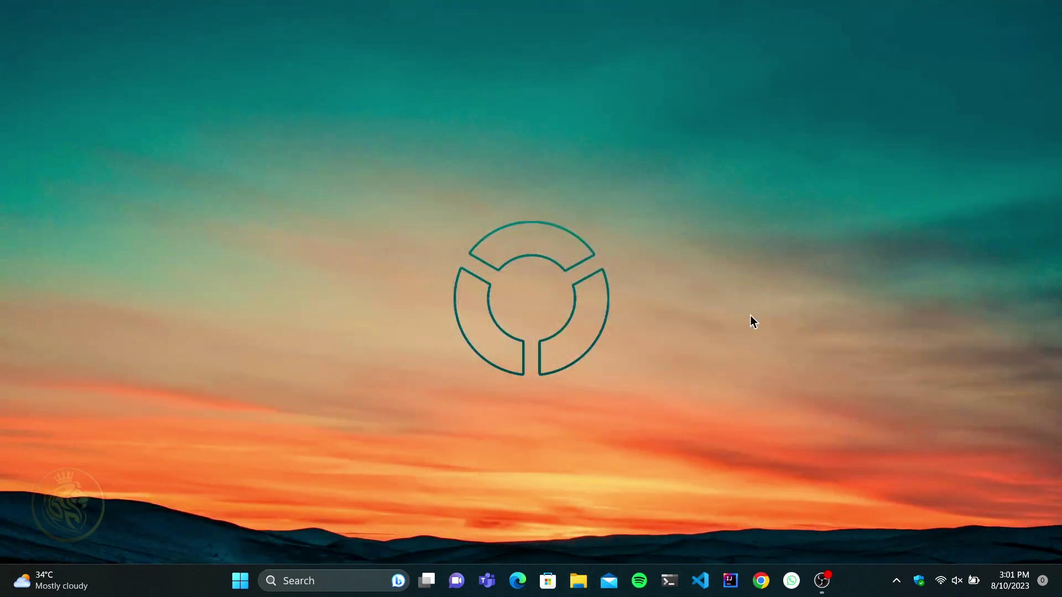
key(alt+F4)
click(600, 227)
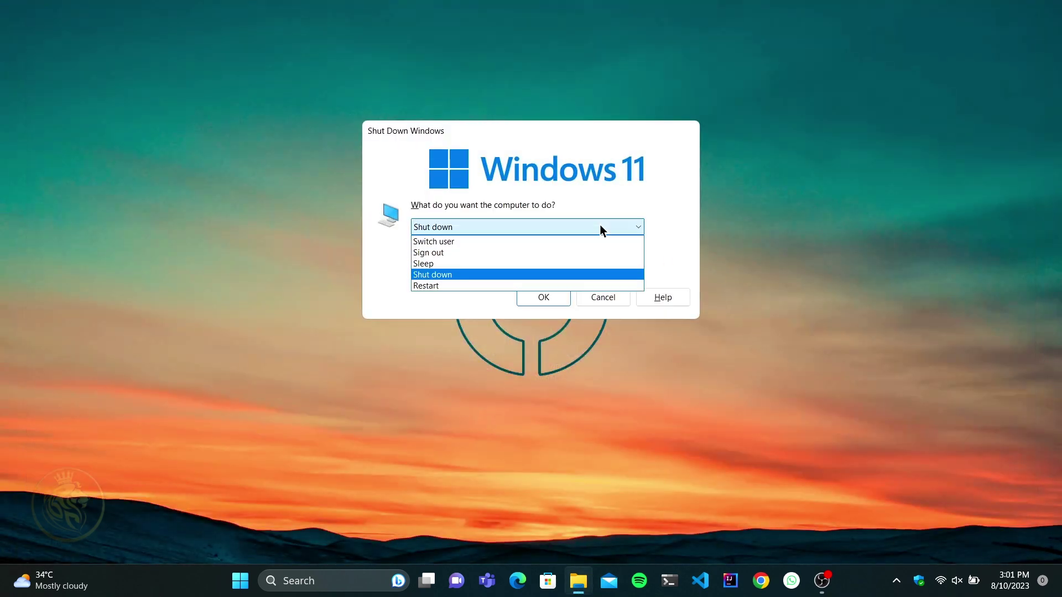
click(488, 301)
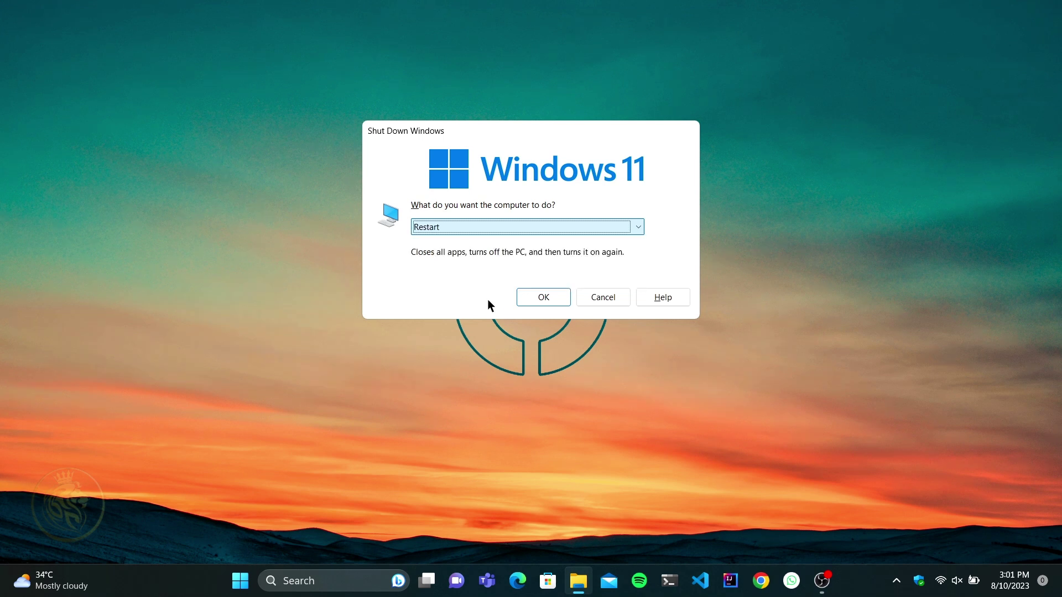
click(596, 297)
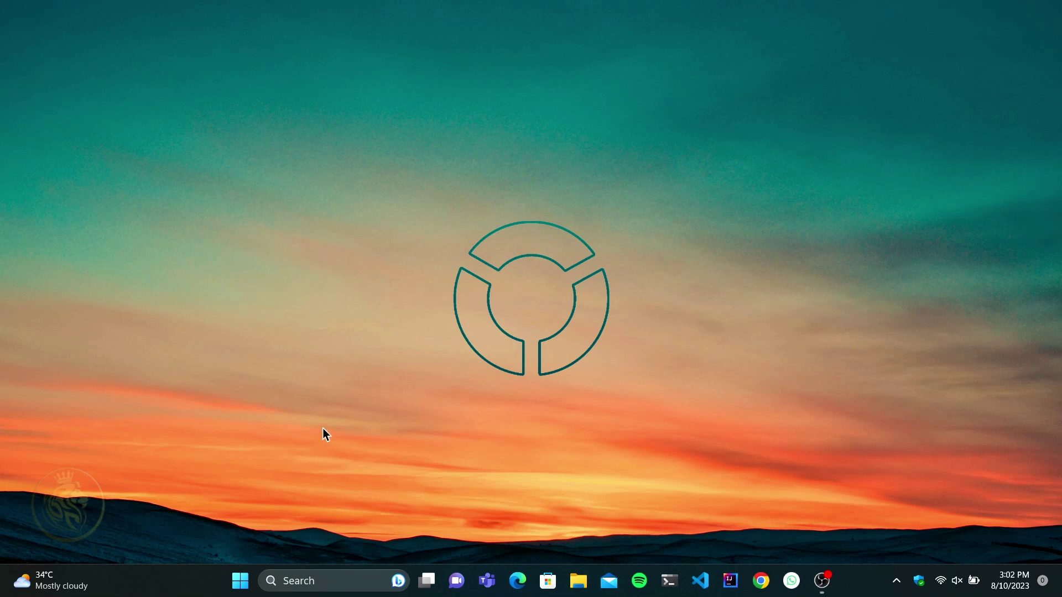
Step: Open Windows Settings and go to the Graphics page of the Display settings
click(245, 584)
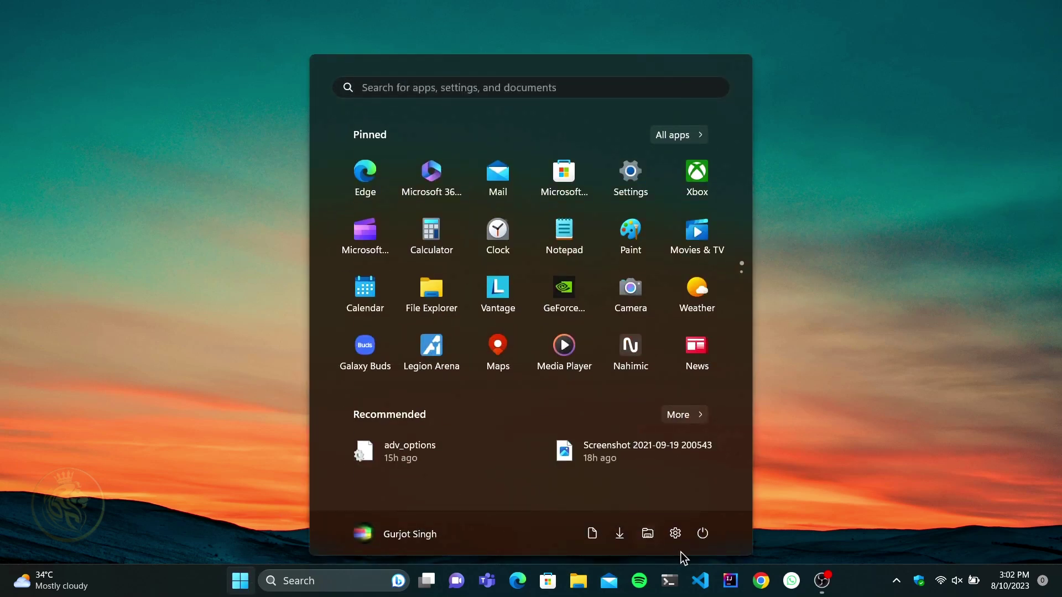
click(675, 532)
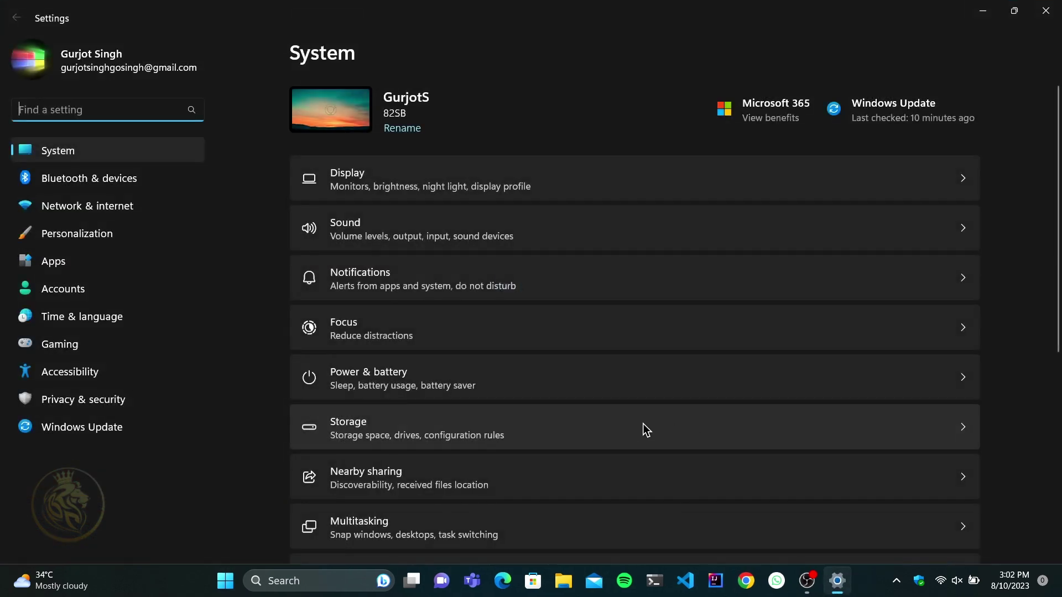
scroll(471, 293, down, 2)
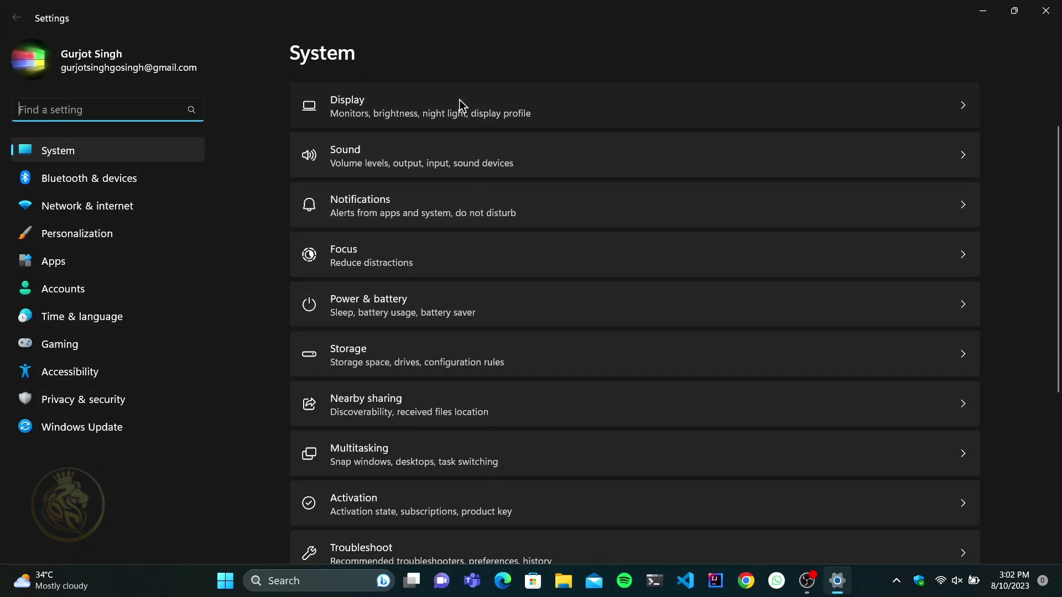
click(446, 98)
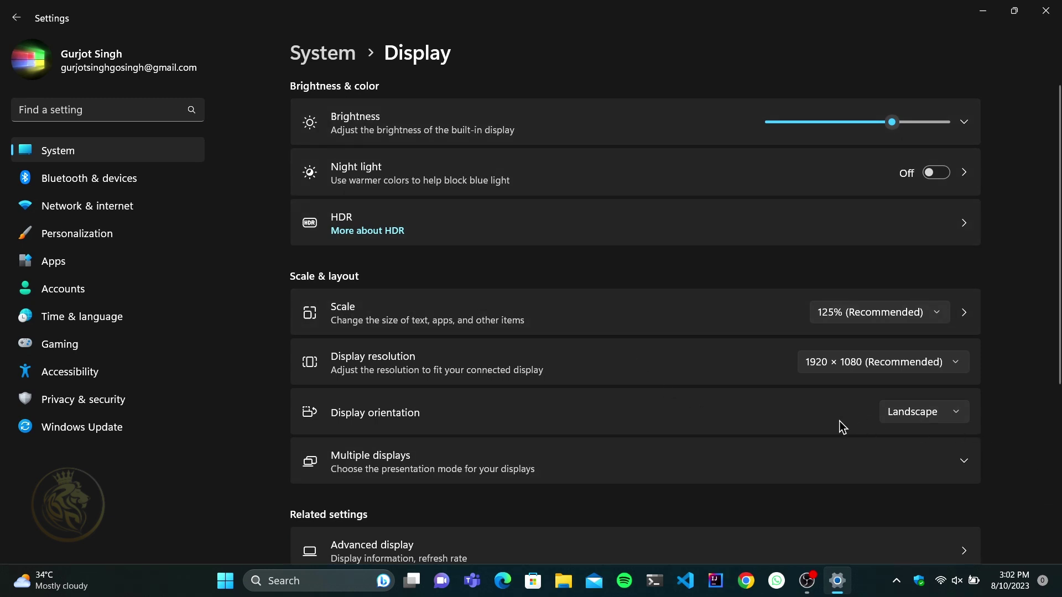
scroll(813, 420, down, 3)
click(397, 459)
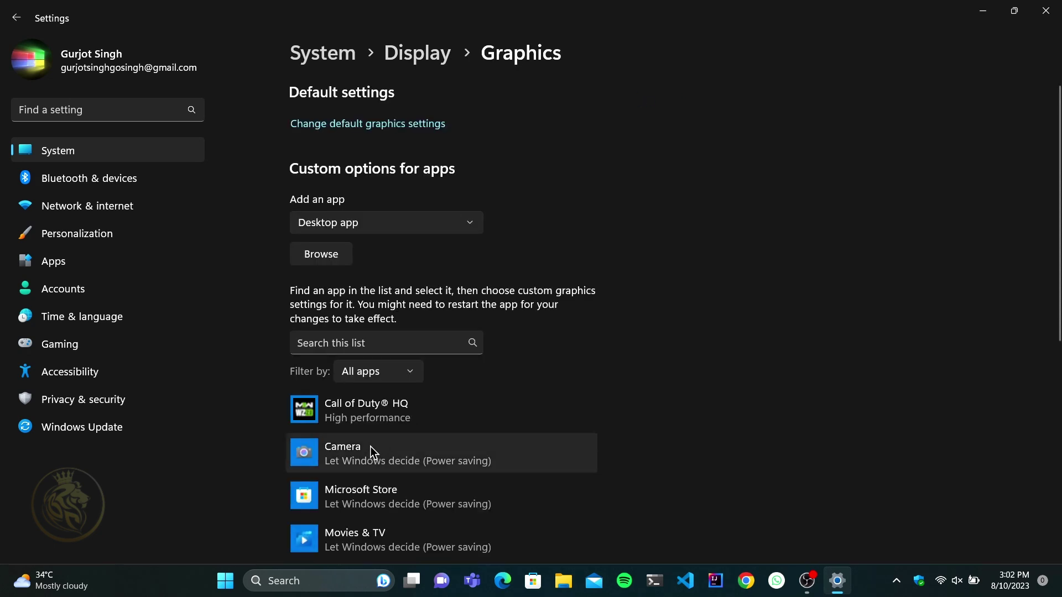
Step: Set Call of Duty HQ's graphics preference to High performance, turn on "Don't use optimizations for windowed games" and save
scroll(460, 399, down, 2)
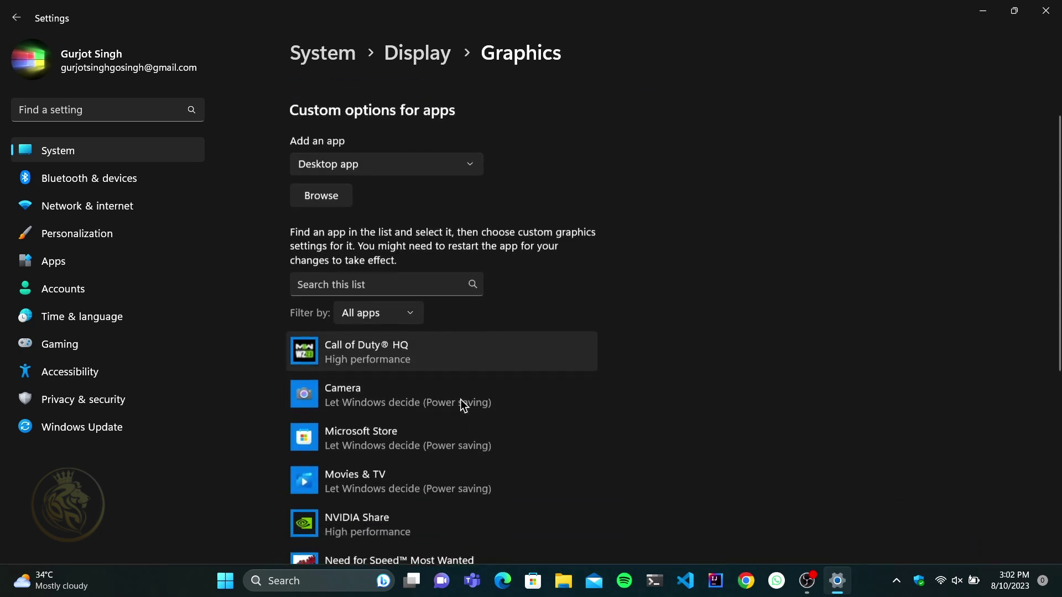
click(505, 328)
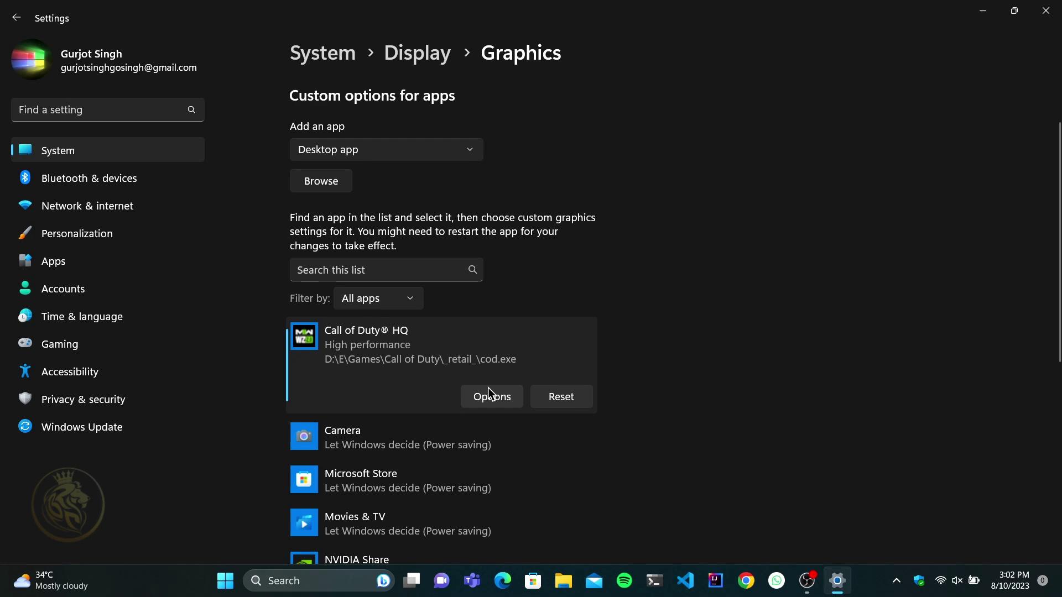
click(500, 404)
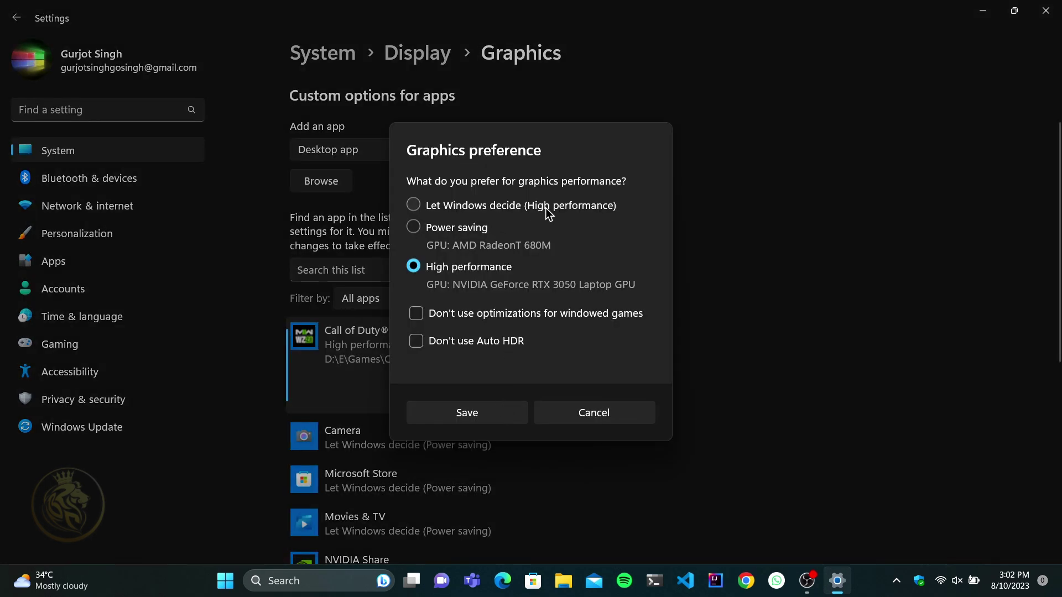
click(488, 209)
click(470, 269)
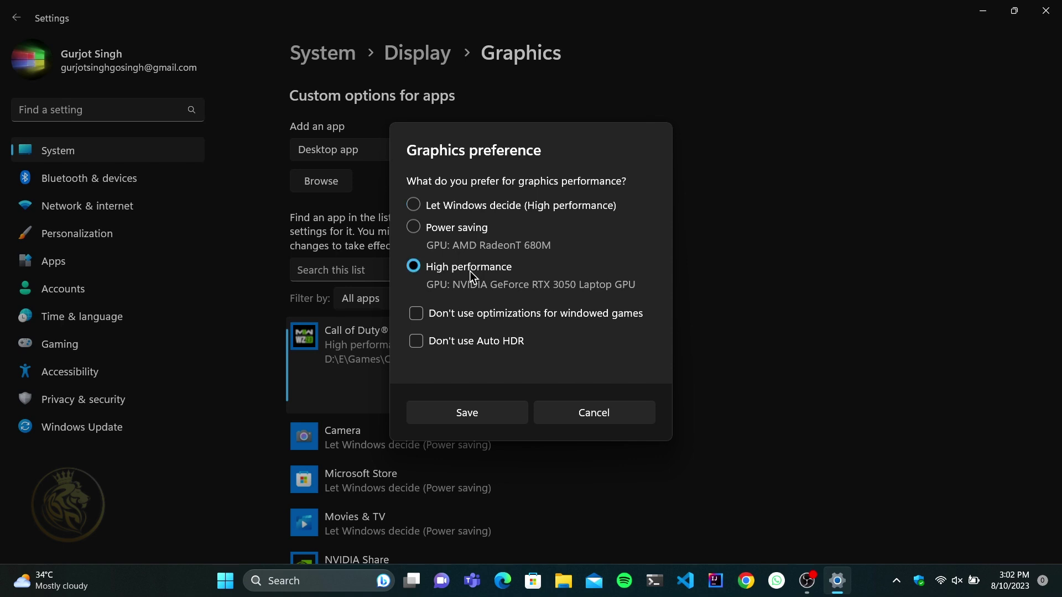
click(510, 313)
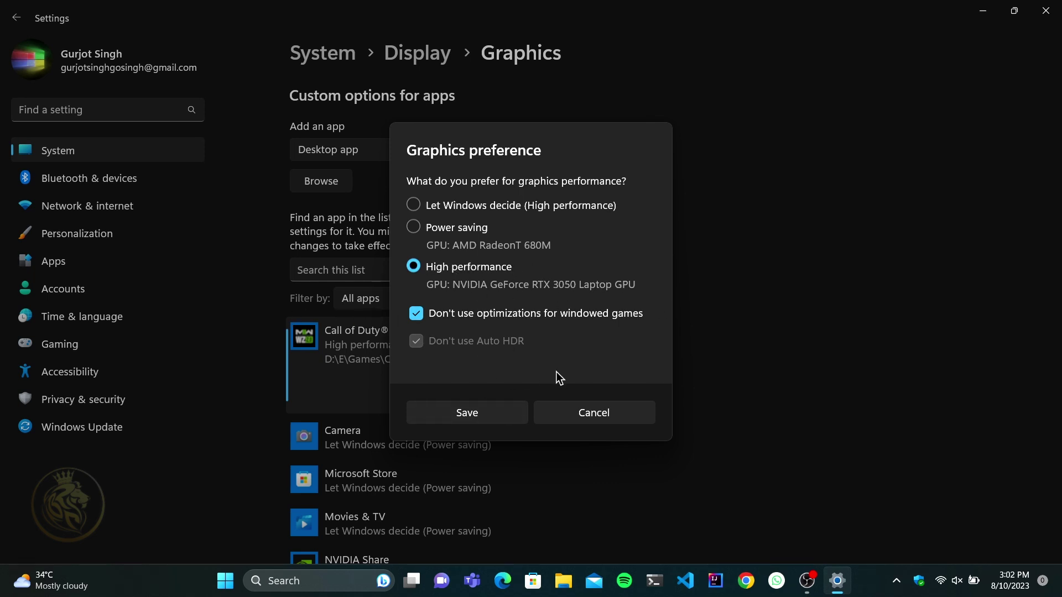
click(481, 419)
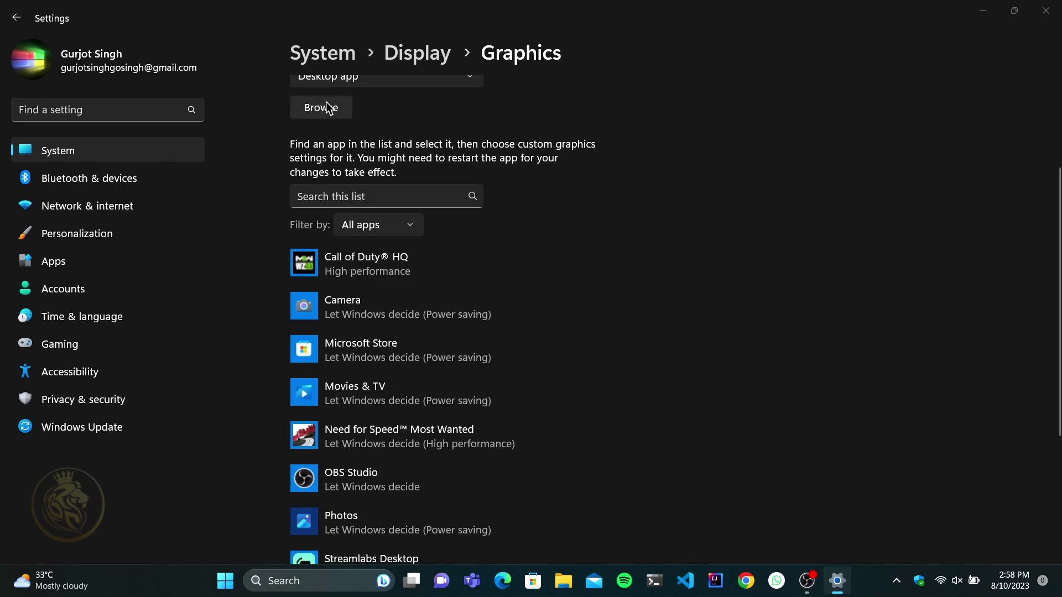
Step: Browse for a desktop app to add and open the NVIDIA Corporation folder in Program Files on the C: drive
click(325, 105)
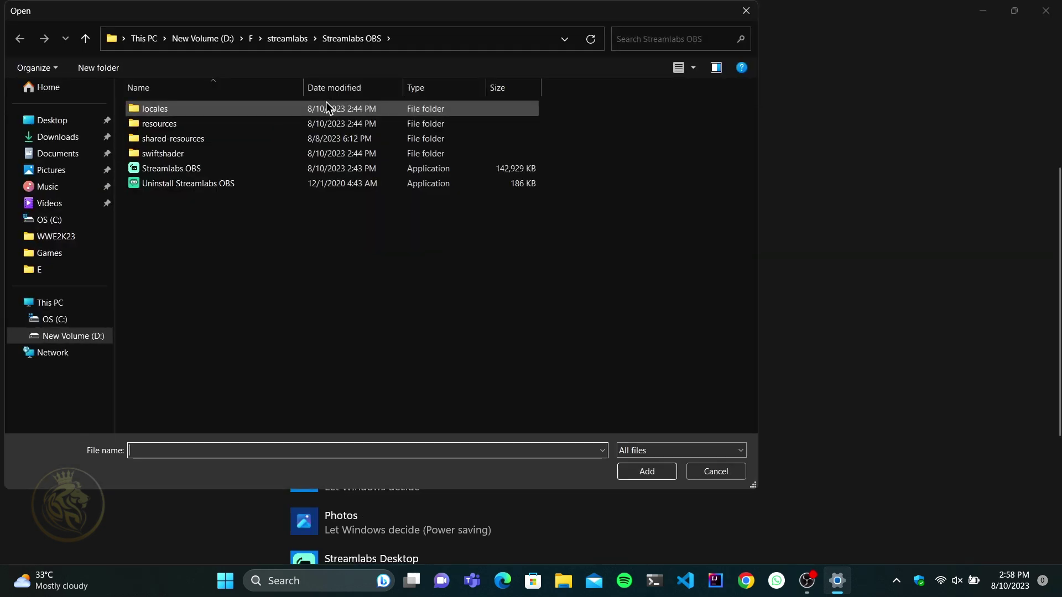
click(66, 321)
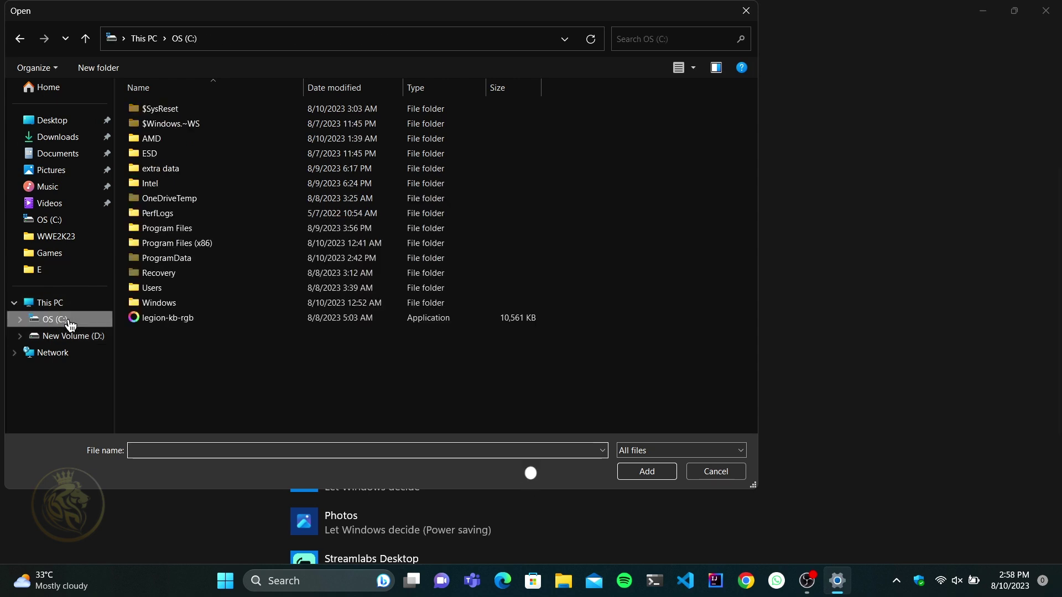
double_click(205, 229)
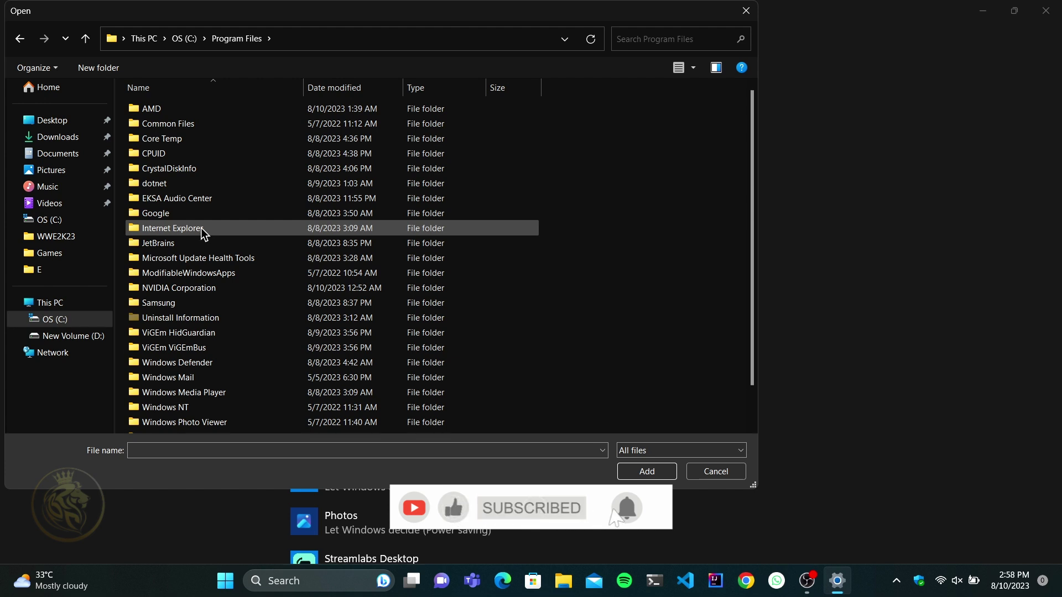
scroll(200, 228, down, 1)
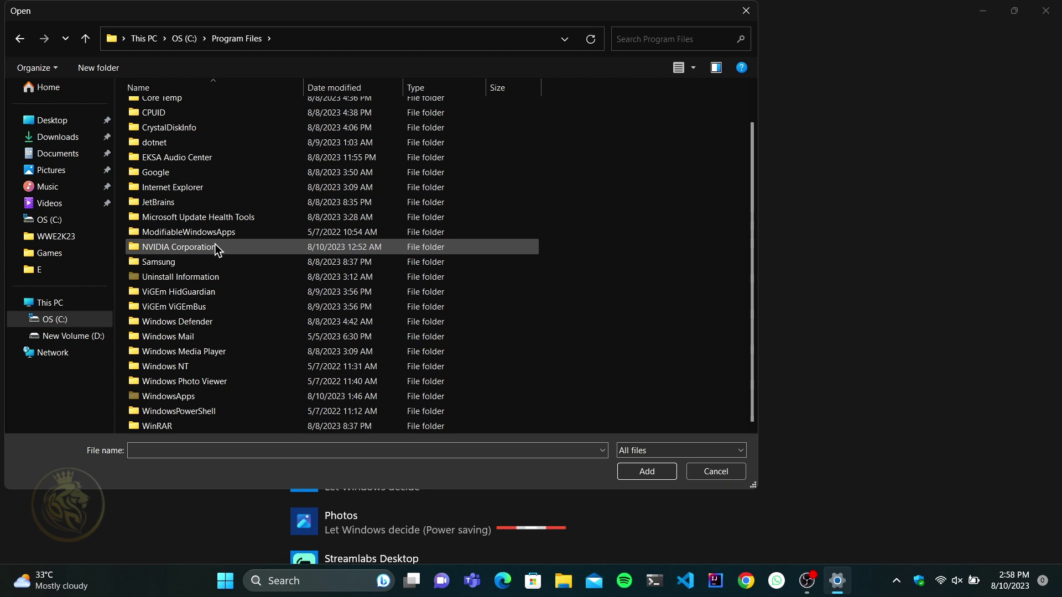
double_click(247, 247)
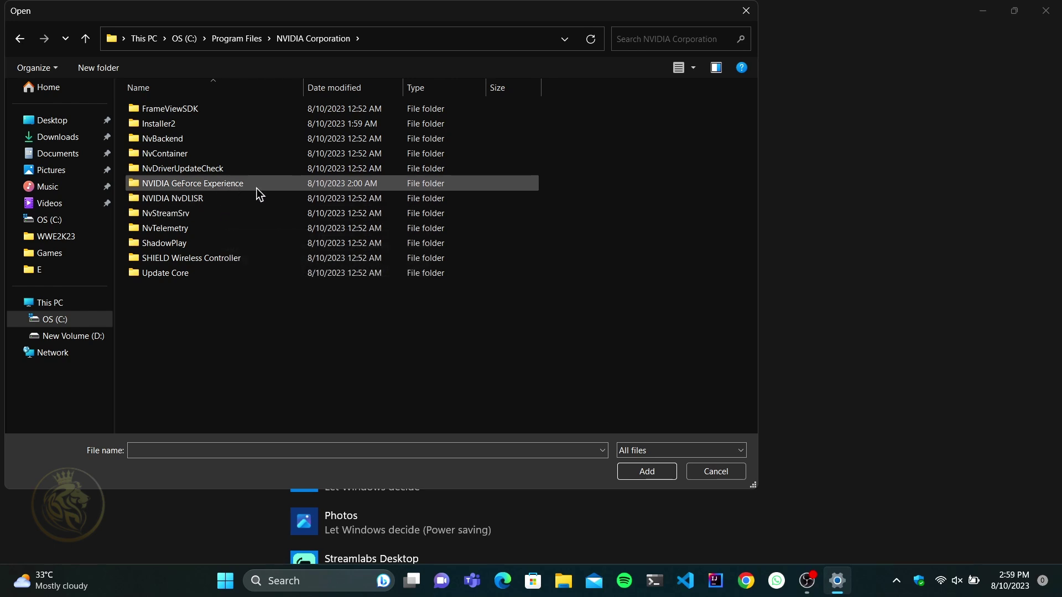
Step: Add the NVIDIA Share application from the NVIDIA GeForce Experience folder to the custom graphics app list
drag(256, 188, 247, 195)
click(411, 240)
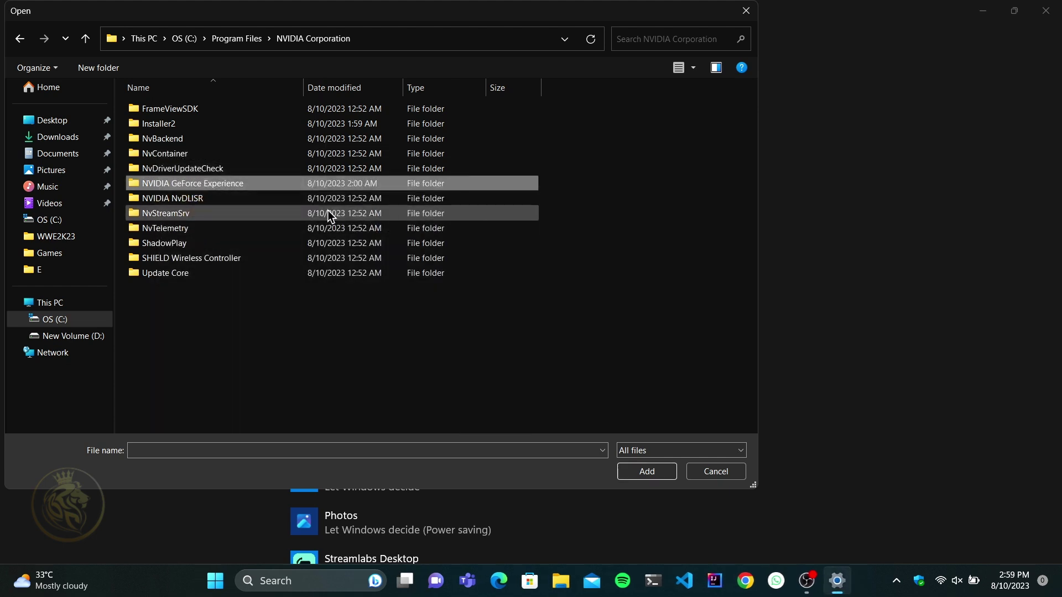
double_click(260, 187)
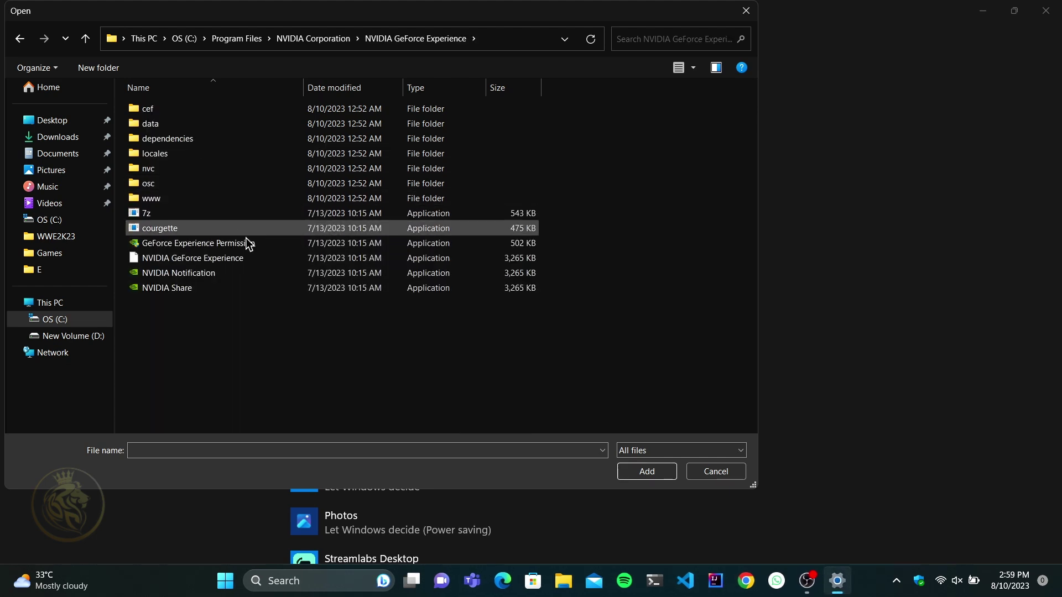
click(204, 288)
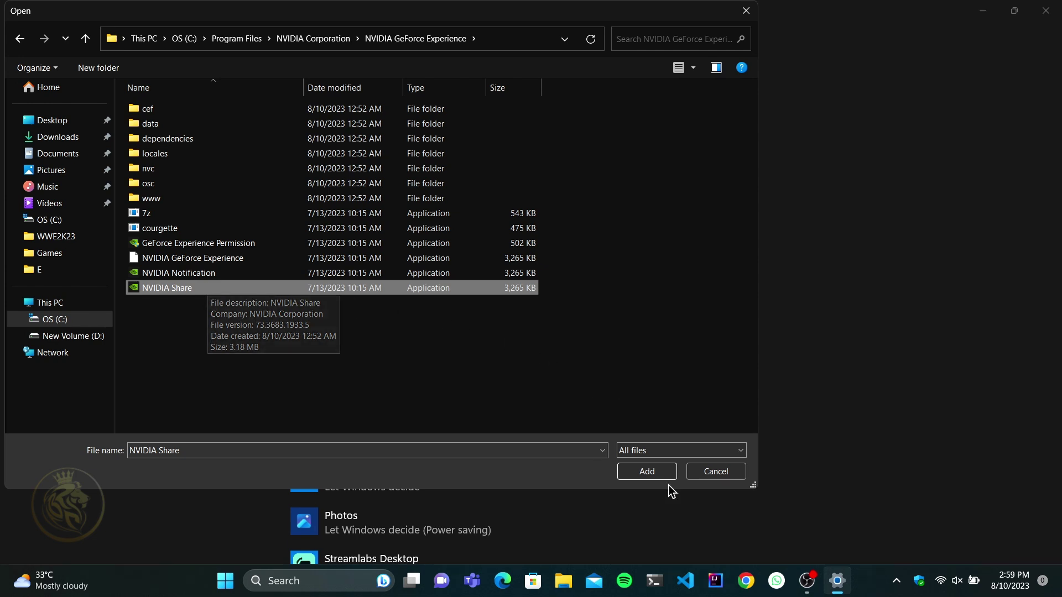
click(648, 472)
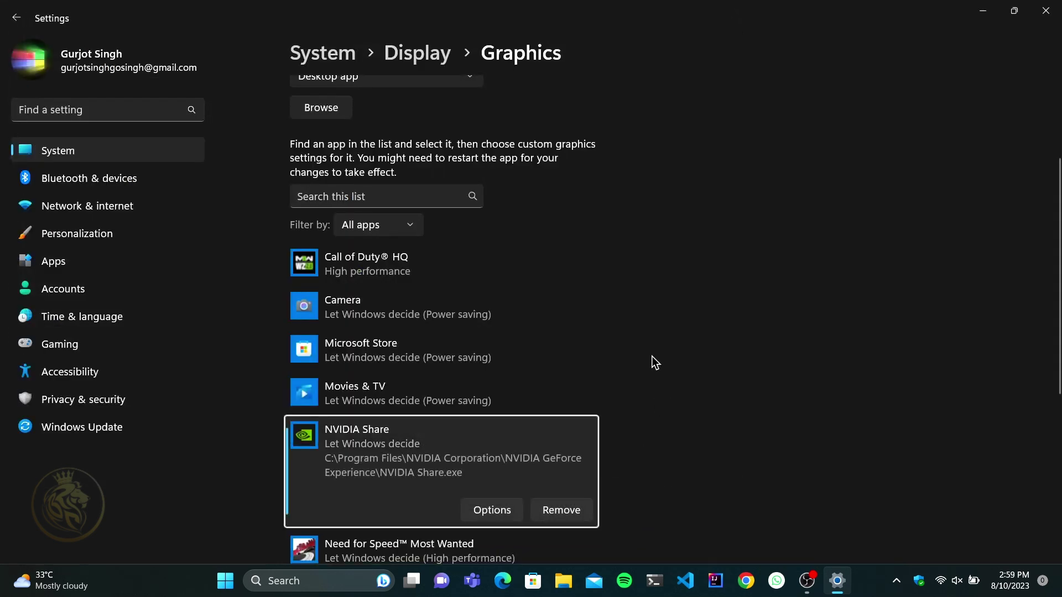
Step: Set NVIDIA Share's graphics preference to High performance and save it
scroll(563, 389, down, 2)
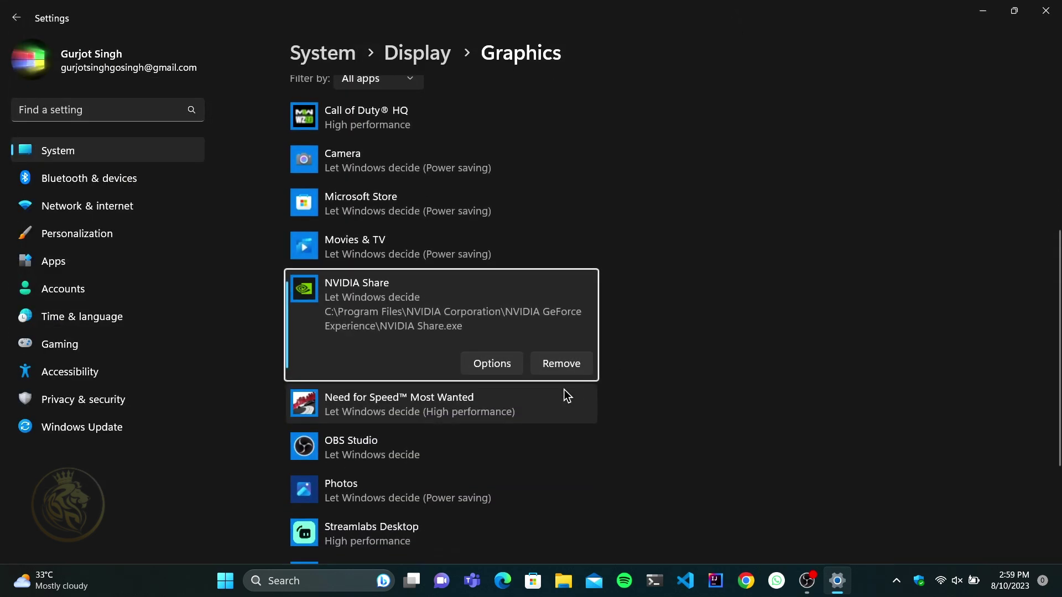
click(517, 366)
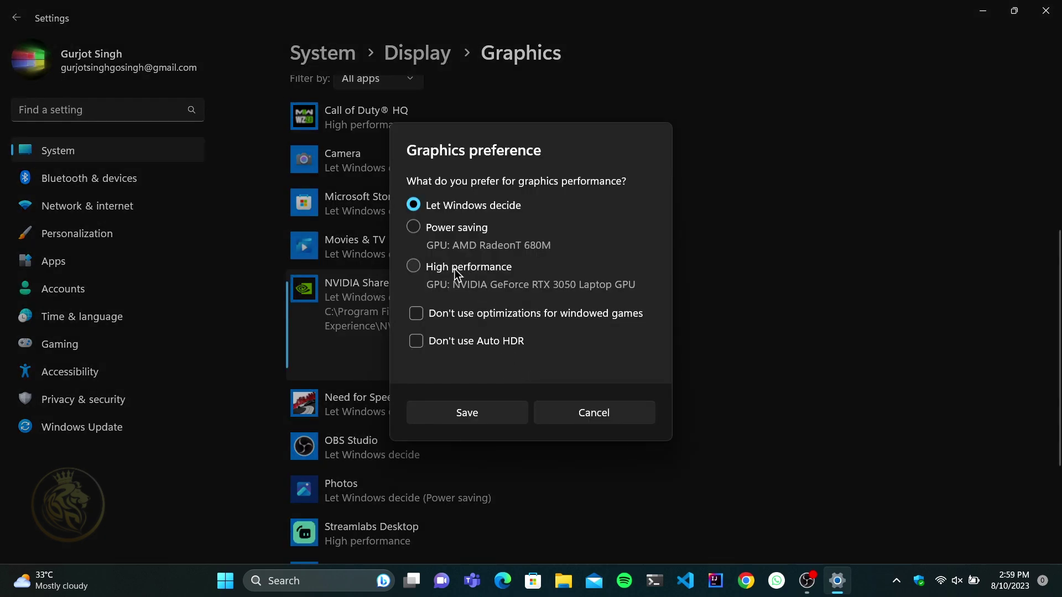
click(451, 267)
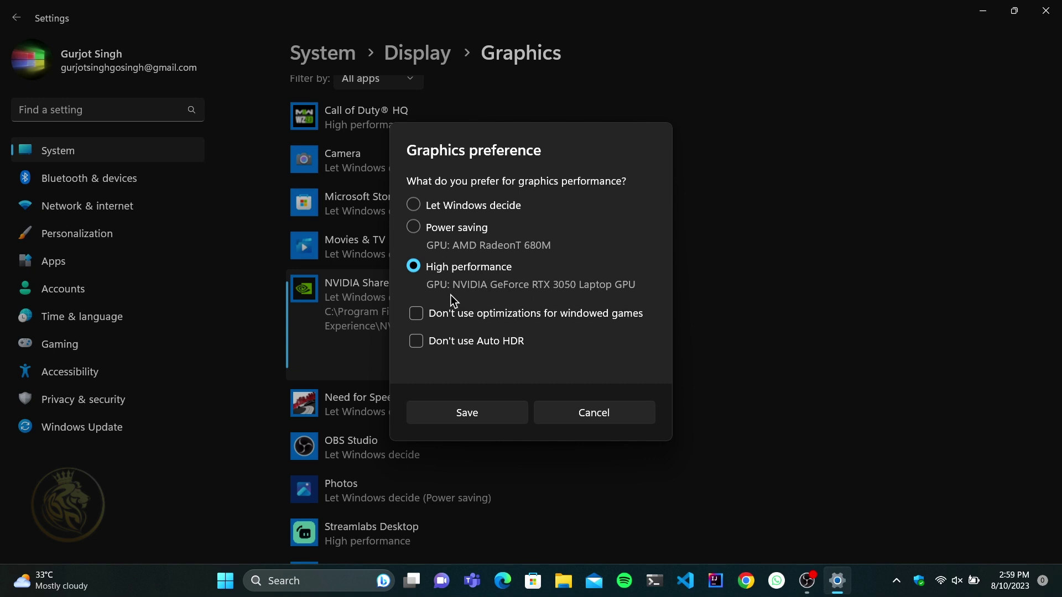
click(490, 411)
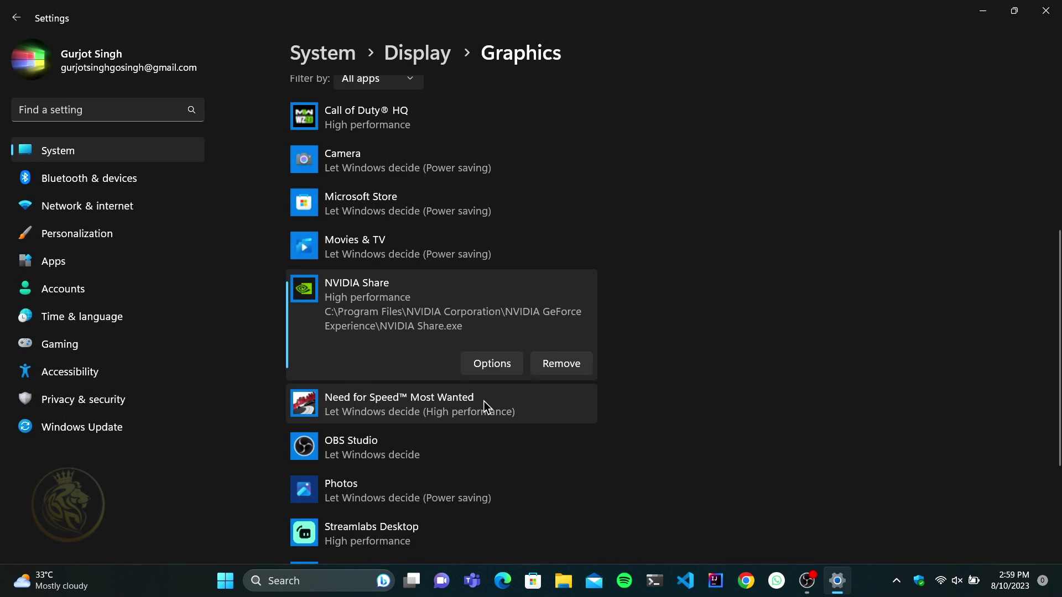
Step: Close the Settings window and choose Restart as the Windows shutdown action for the computer
click(1045, 10)
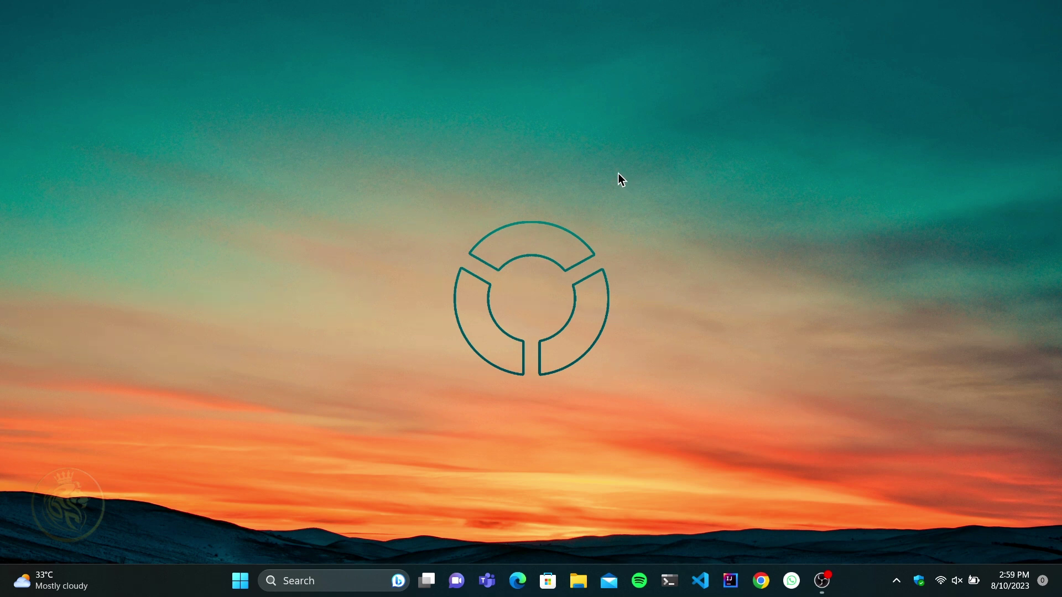
key(alt+F4)
click(637, 230)
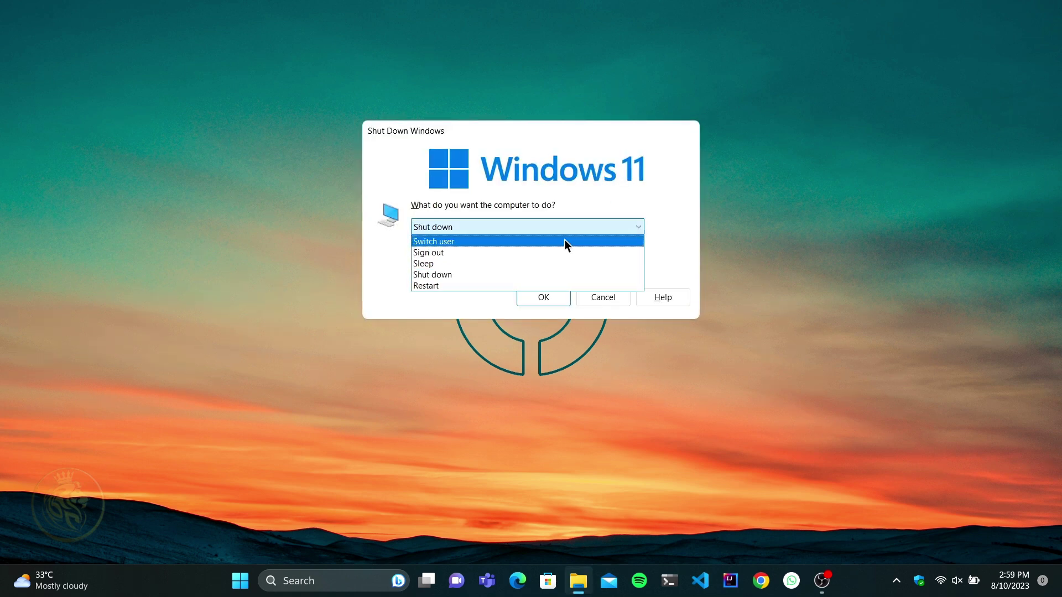
click(456, 285)
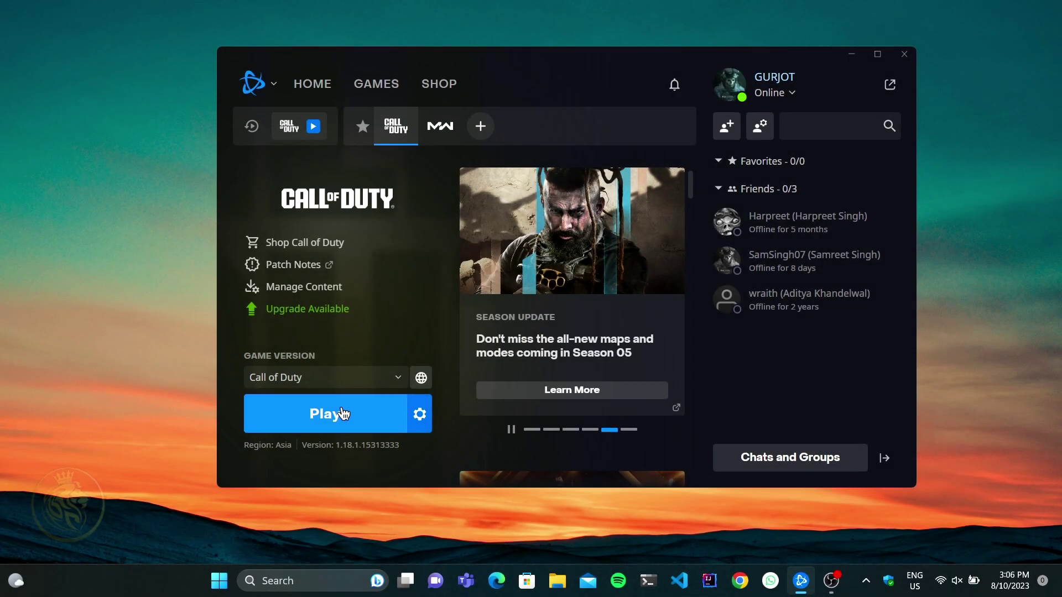
Step: Launch Call of Duty from Battle.net and open Game filter in the GeForce Experience in-game overlay
click(343, 414)
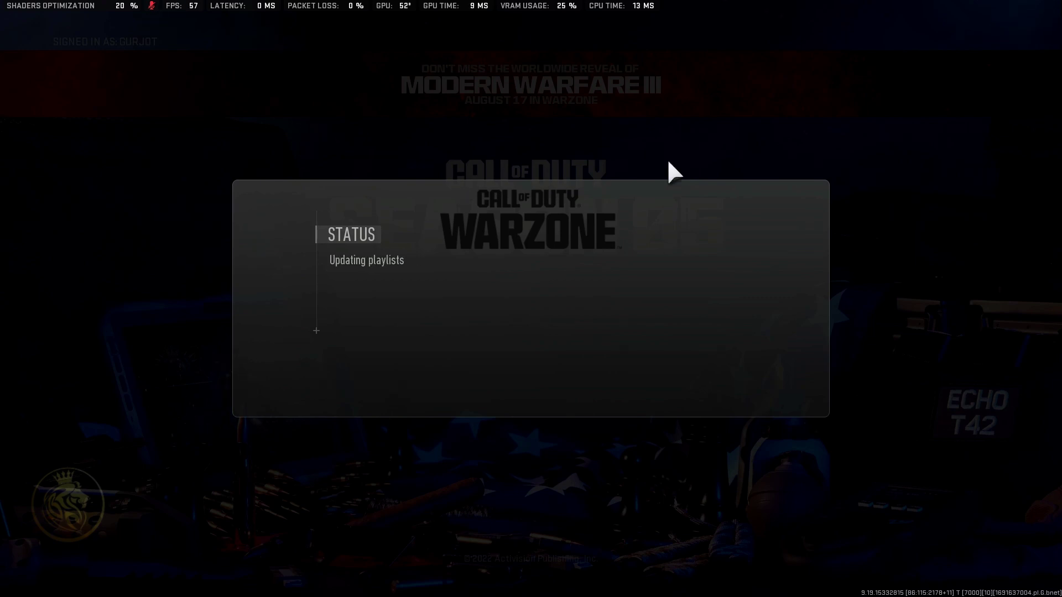
key(alt+z)
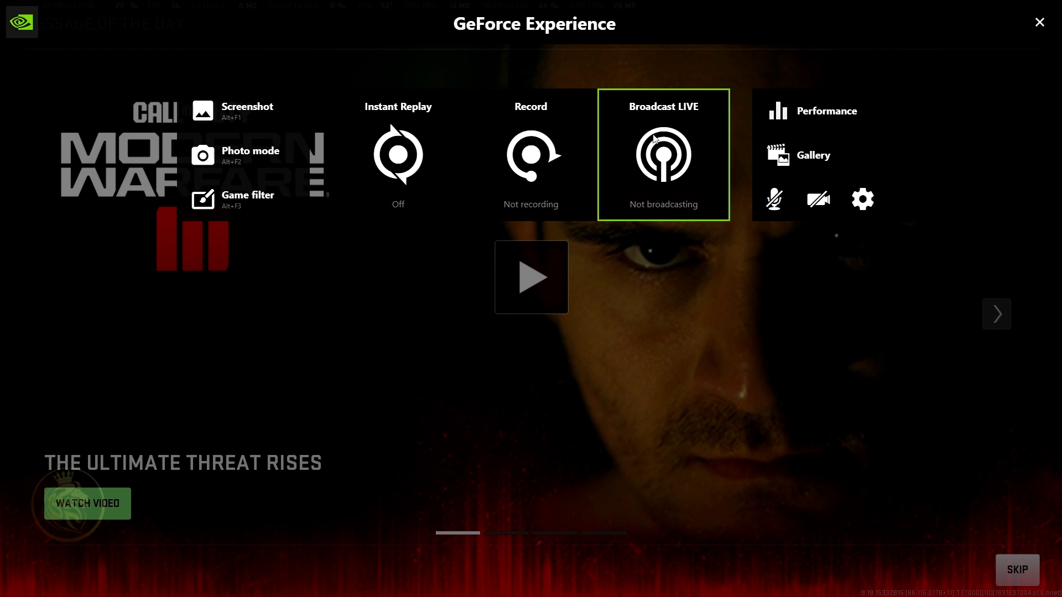
click(246, 209)
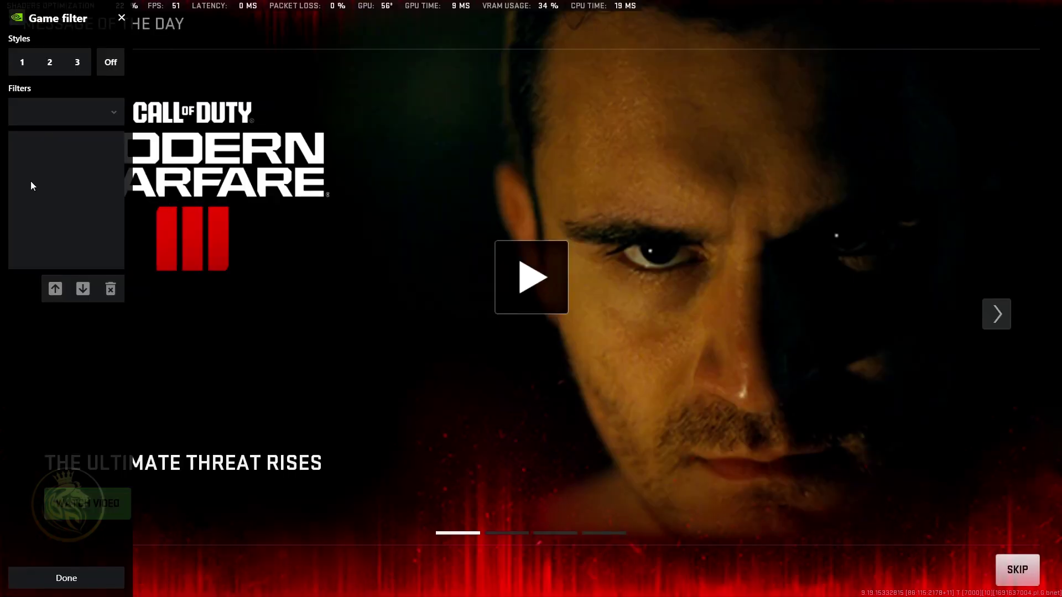
Step: Add the Color filter to style 1, expand and collapse its settings, and finish the game filter setup
click(25, 71)
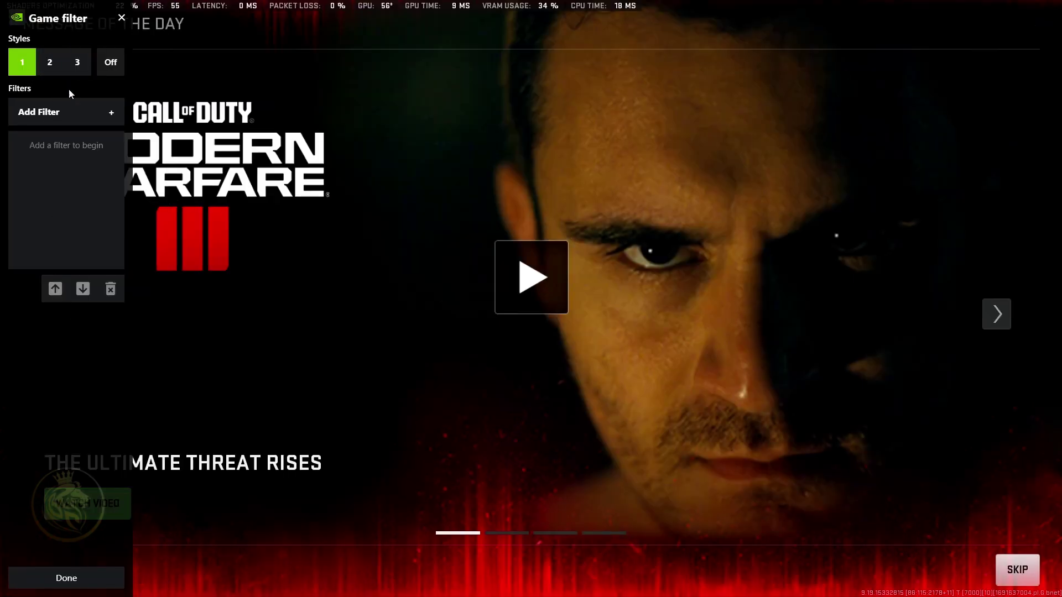
click(108, 112)
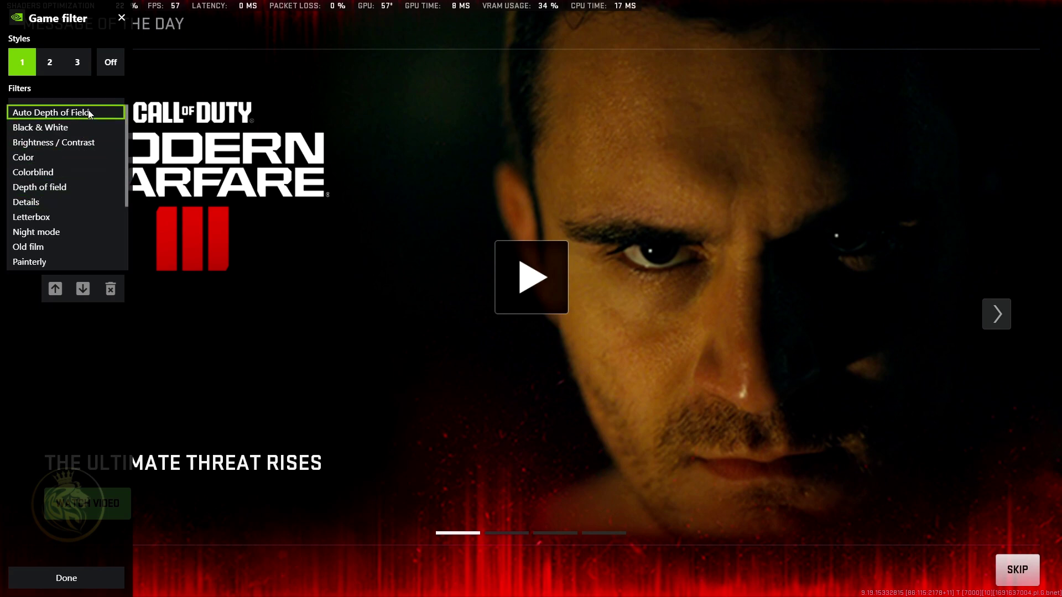
click(42, 158)
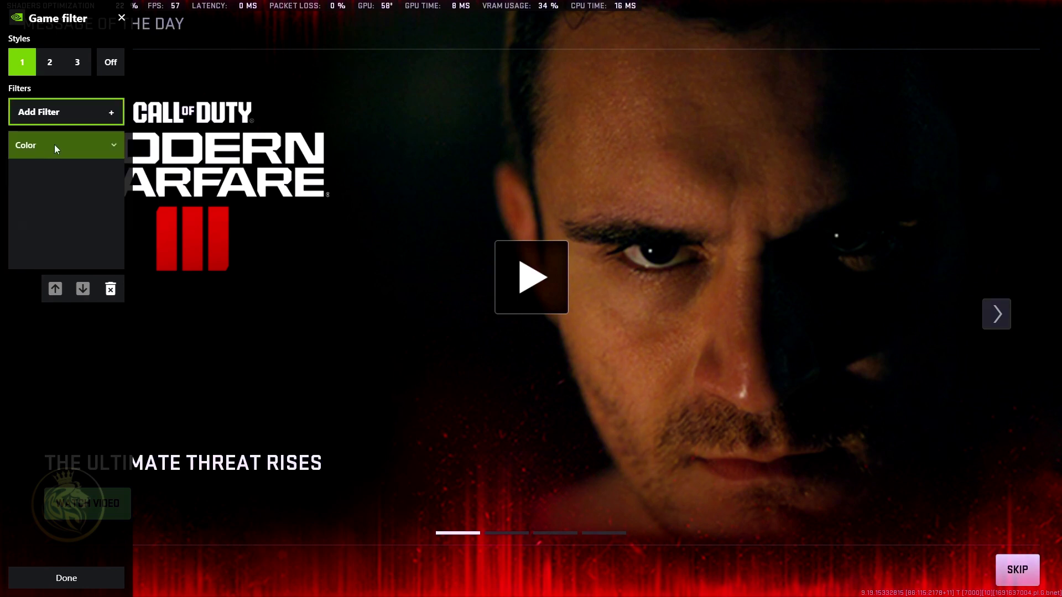
click(103, 154)
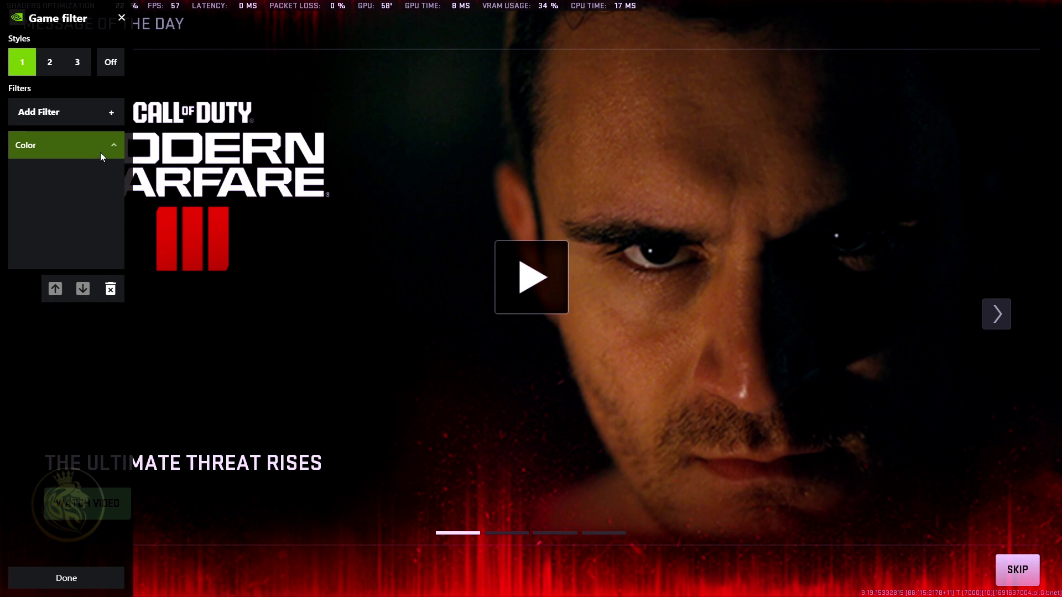
click(115, 150)
click(84, 577)
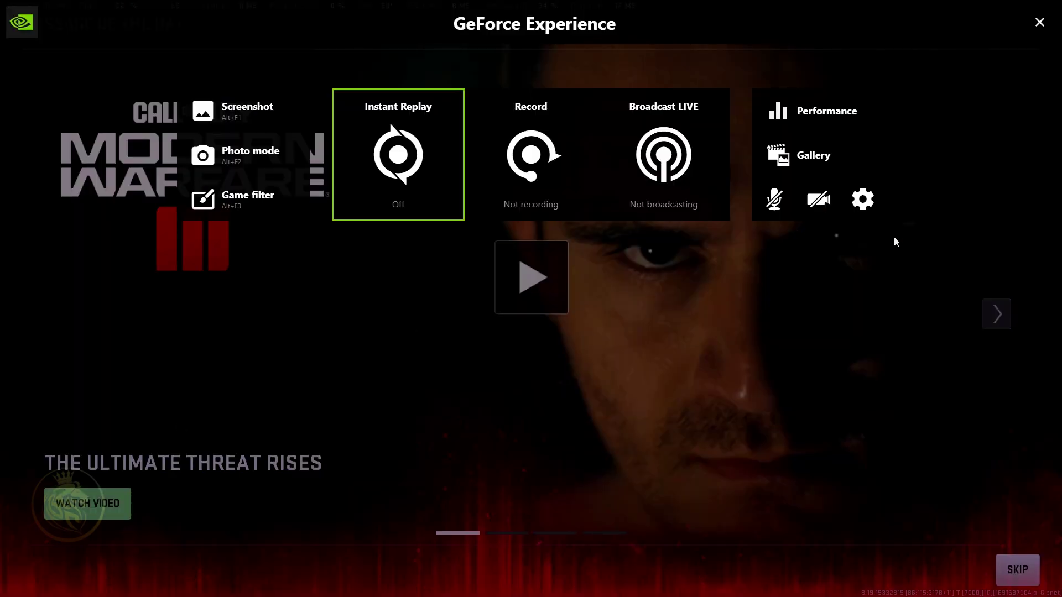
Step: Hide the GeForce Experience overlay and bring it up again over the game to check that it toggles
key(alt+z)
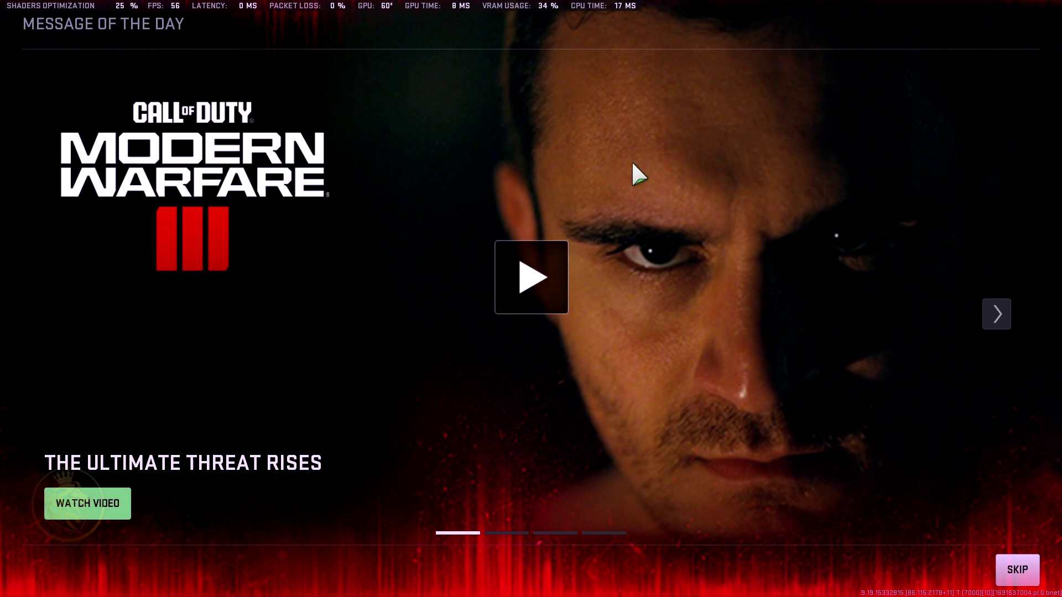
key(alt+z)
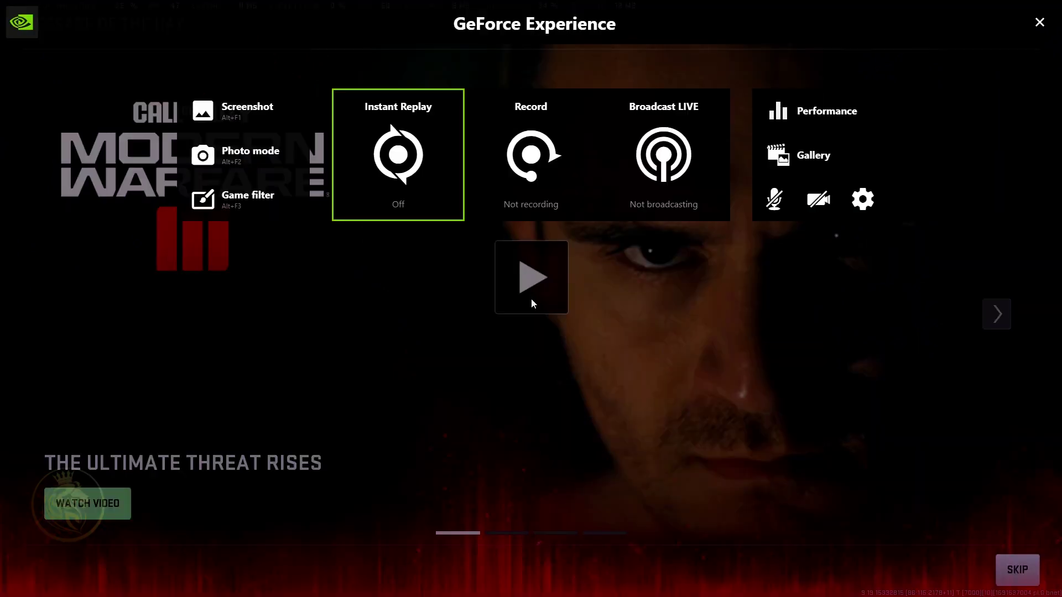